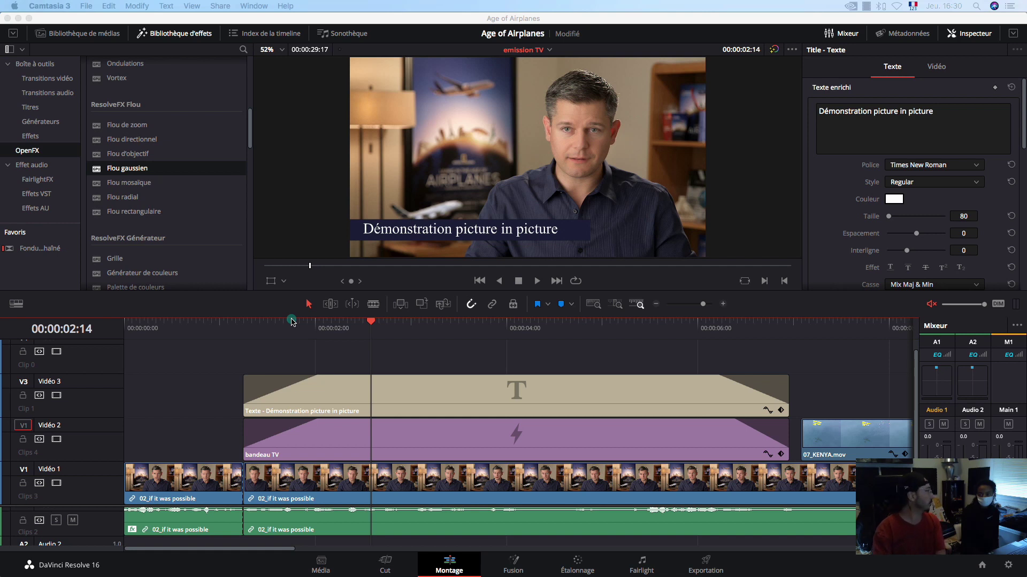
Step: Preview the lower third around 00:00:02:11 with the banner track Vidéo 2 temporarily hidden, leaving the title over the footage
drag(371, 323, 348, 324)
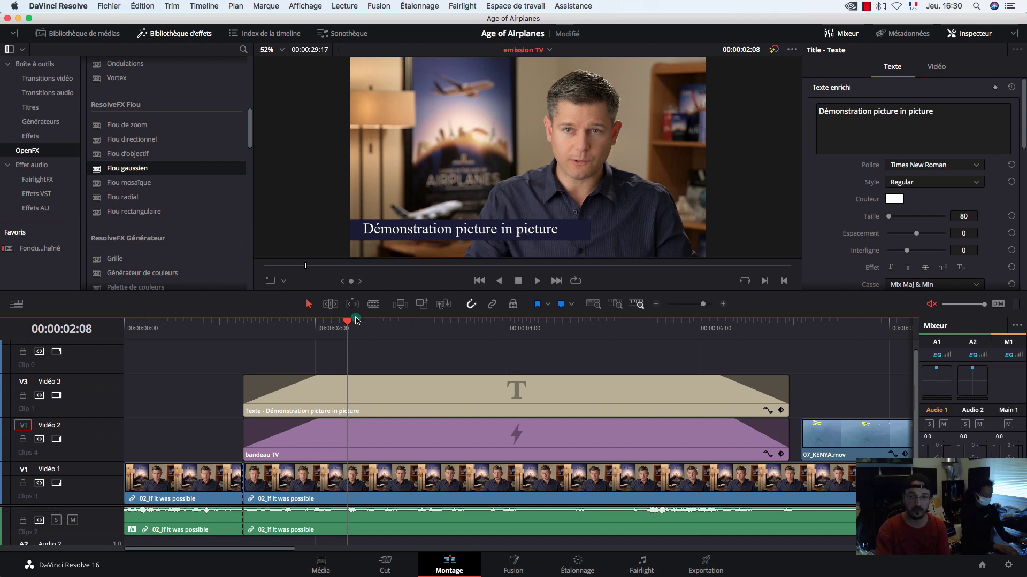
drag(348, 324, 358, 328)
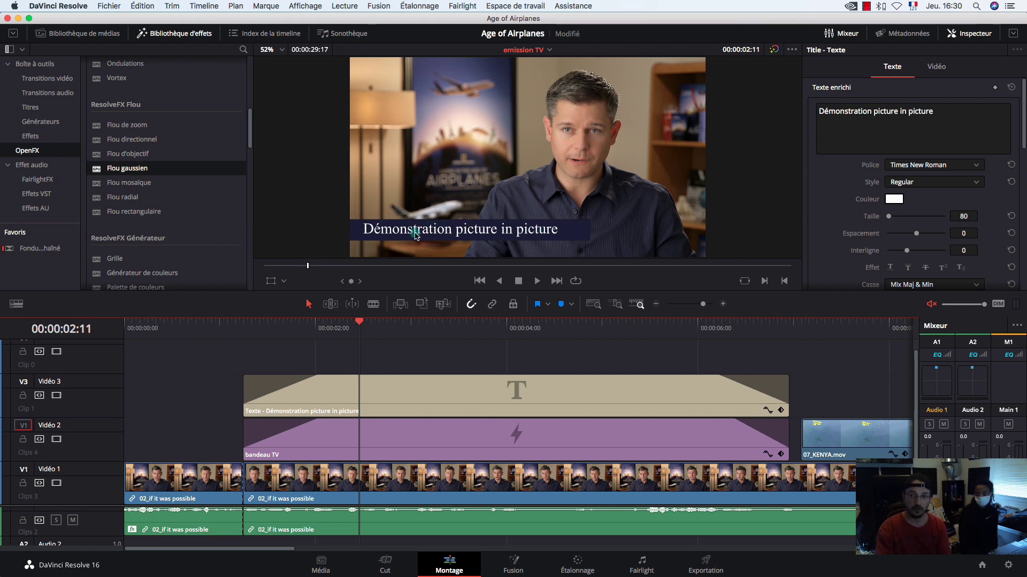
click(380, 407)
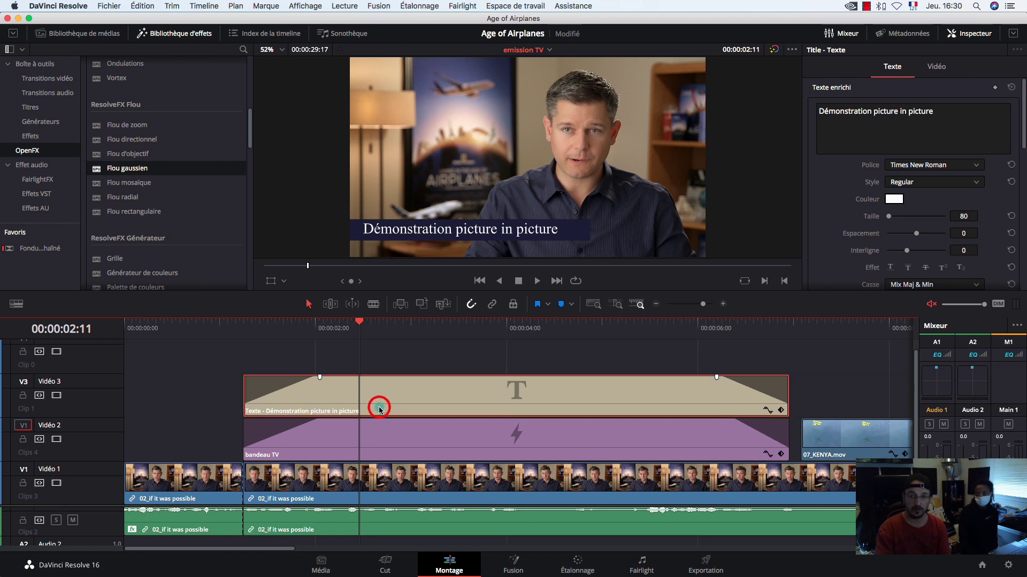
click(56, 439)
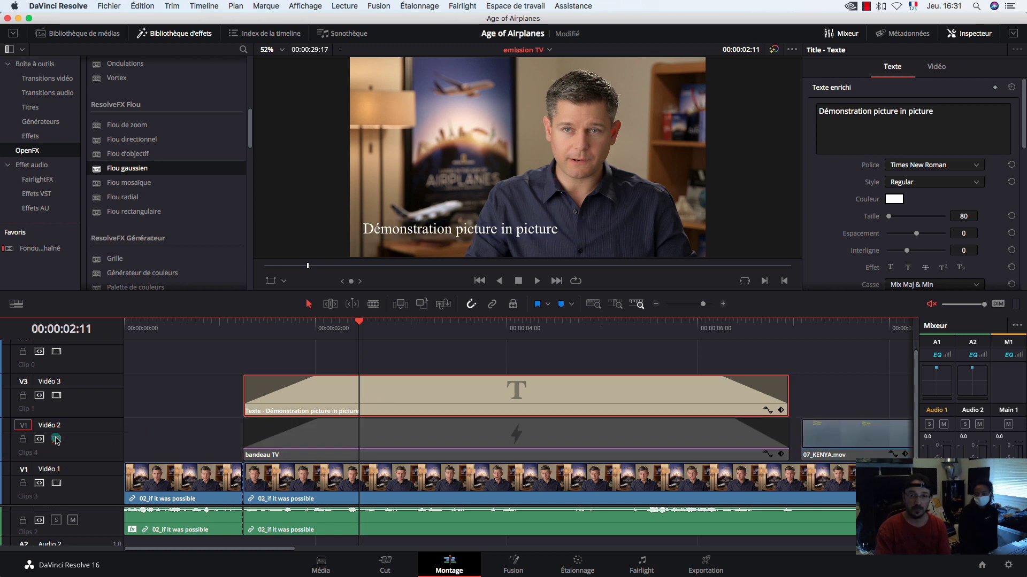
click(56, 439)
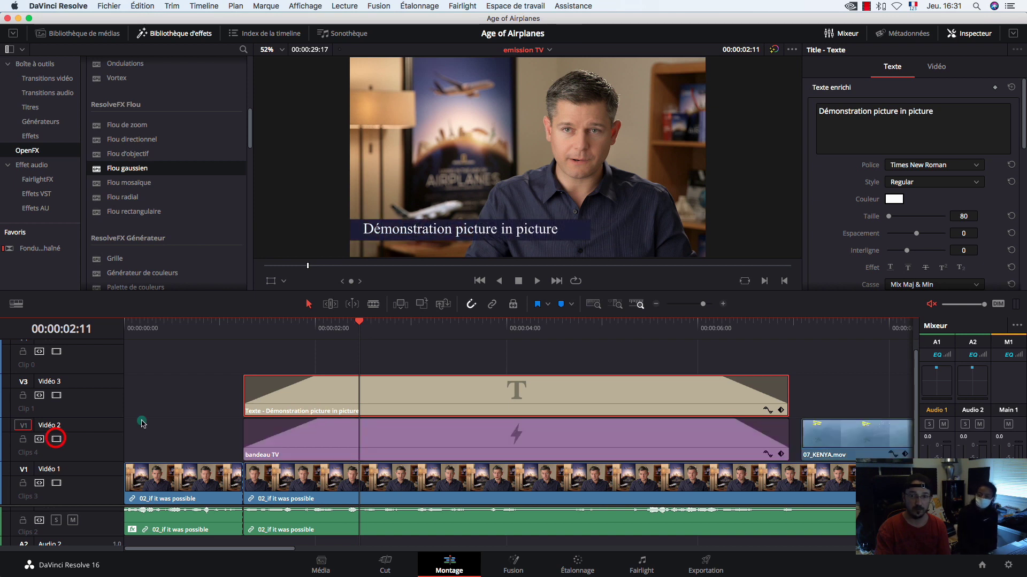
Step: Preview the banner with the title track Vidéo 3 temporarily hidden, and scrub through the start of both overlay clips
click(323, 441)
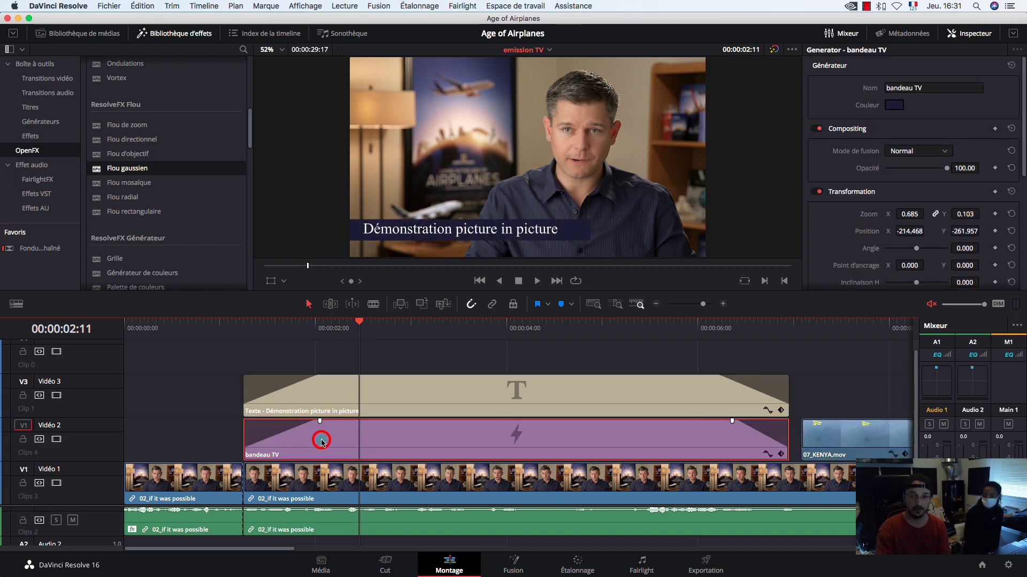
click(60, 397)
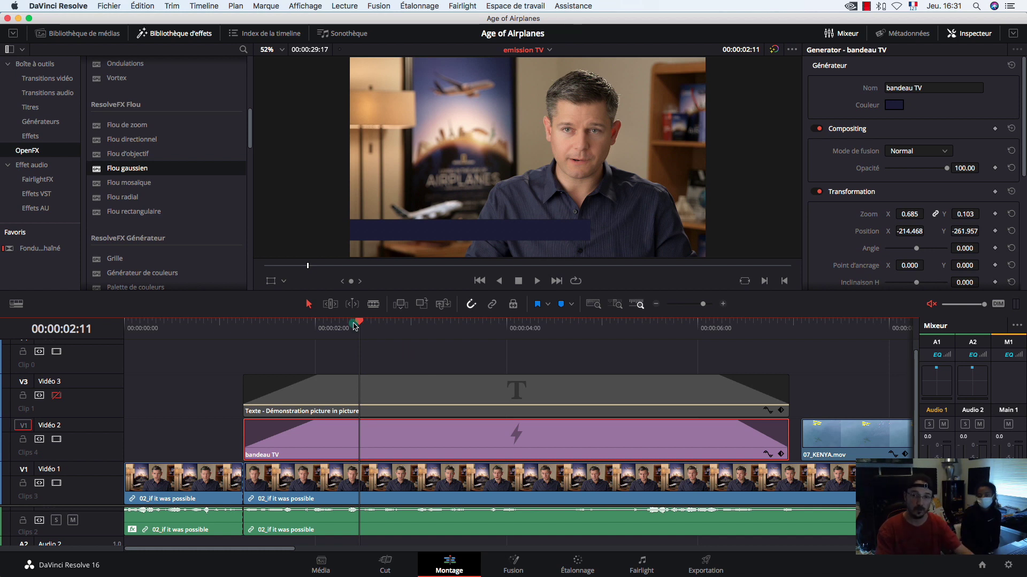
click(244, 323)
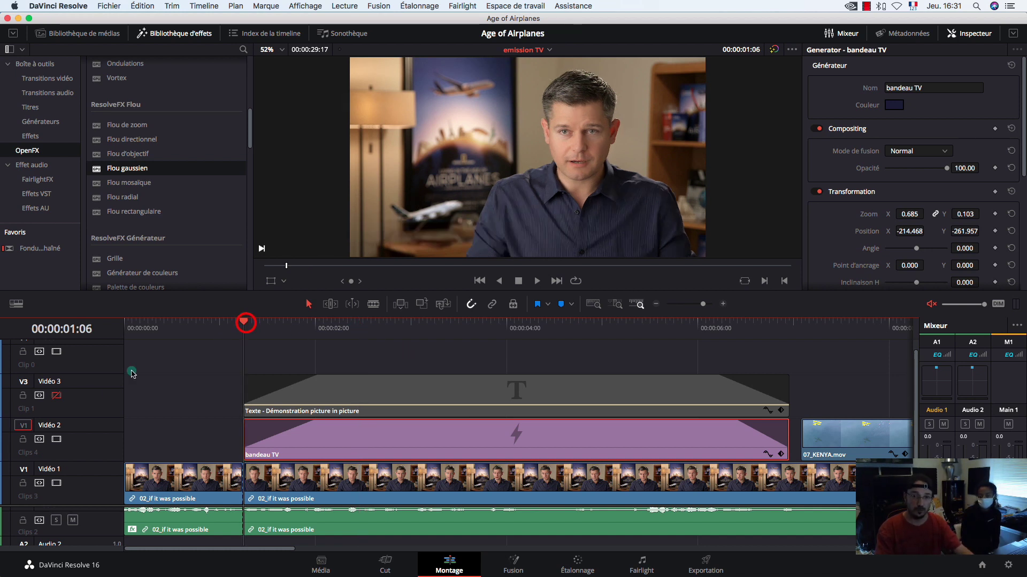
click(56, 396)
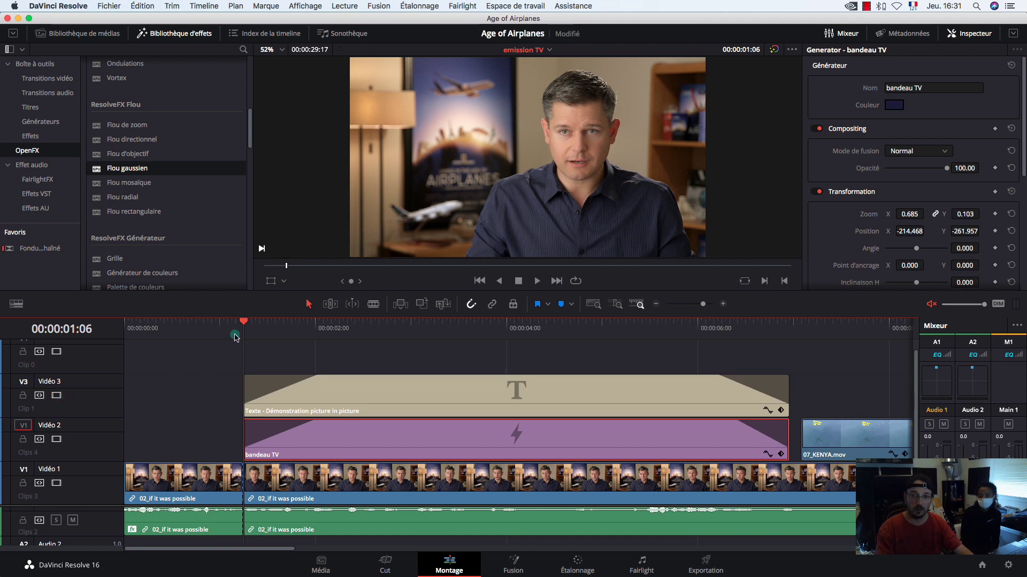
drag(243, 321, 347, 327)
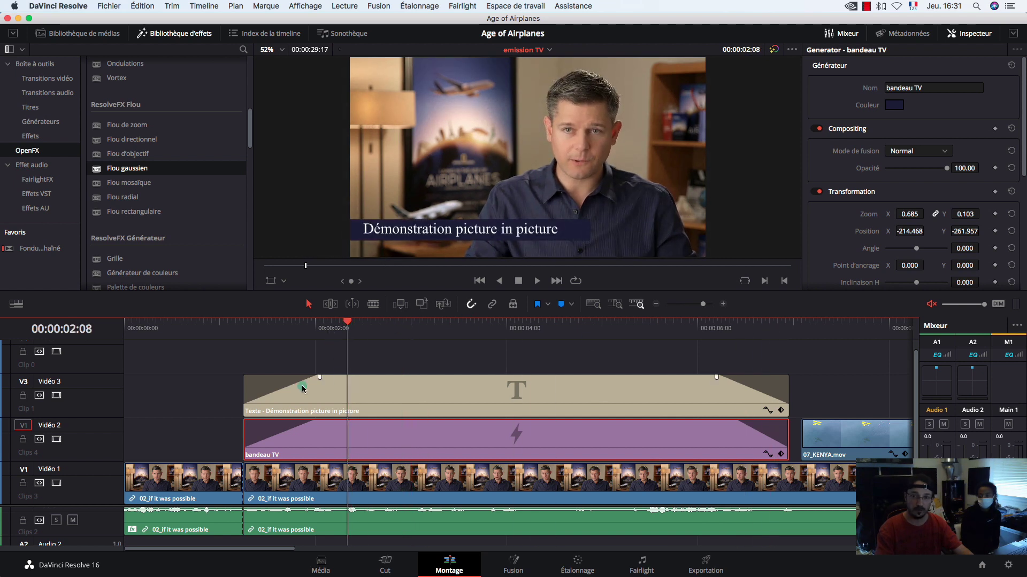
Step: Remove the fade-ins from the title on Vidéo 3 and the banner on Vidéo 2, and play back where they start
drag(320, 378, 224, 381)
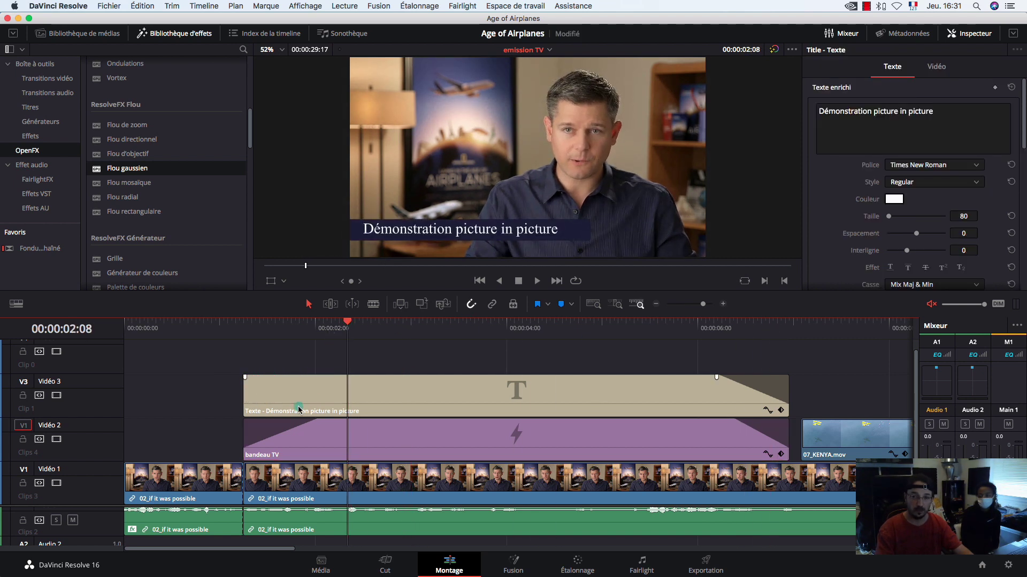
drag(318, 421, 245, 421)
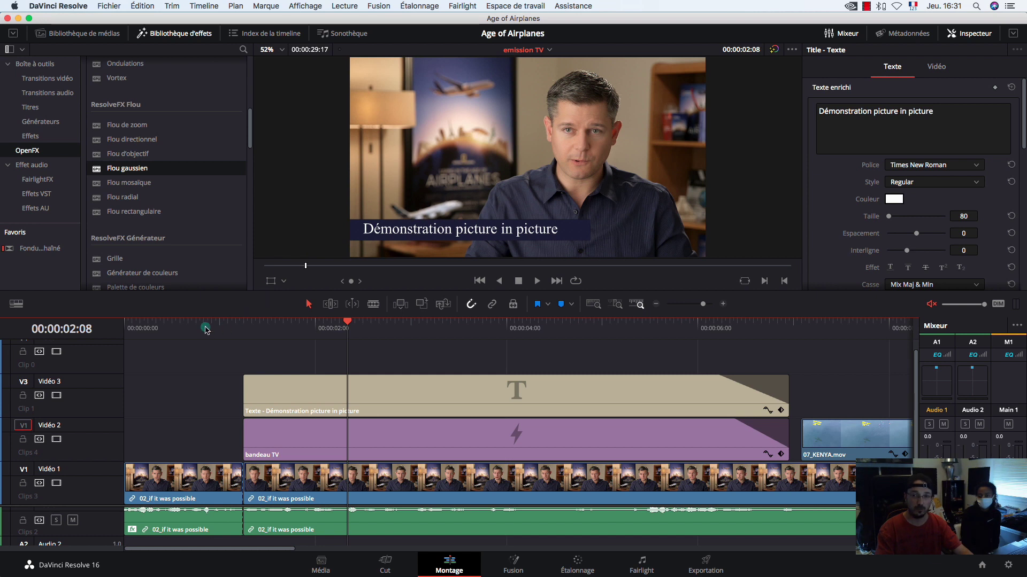
mouse_move(203, 322)
mouse_down()
mouse_move(273, 324)
mouse_move(184, 326)
mouse_up()
key(space)
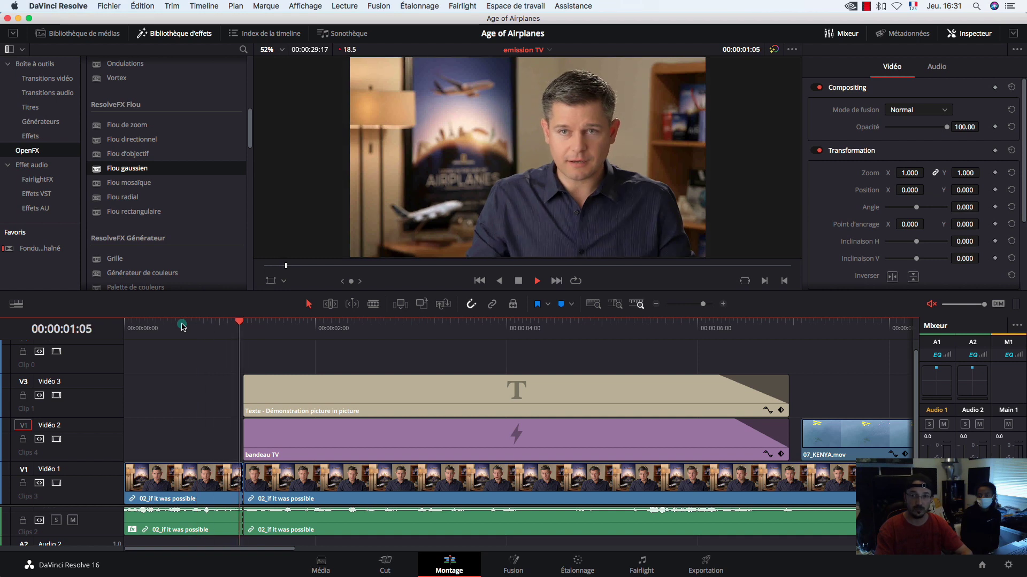
key(space)
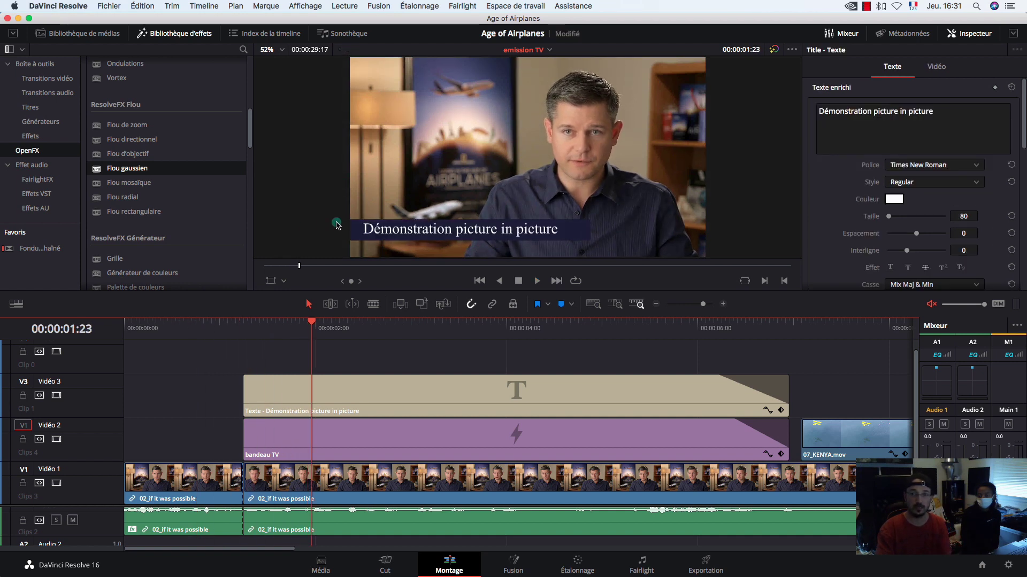
click(245, 324)
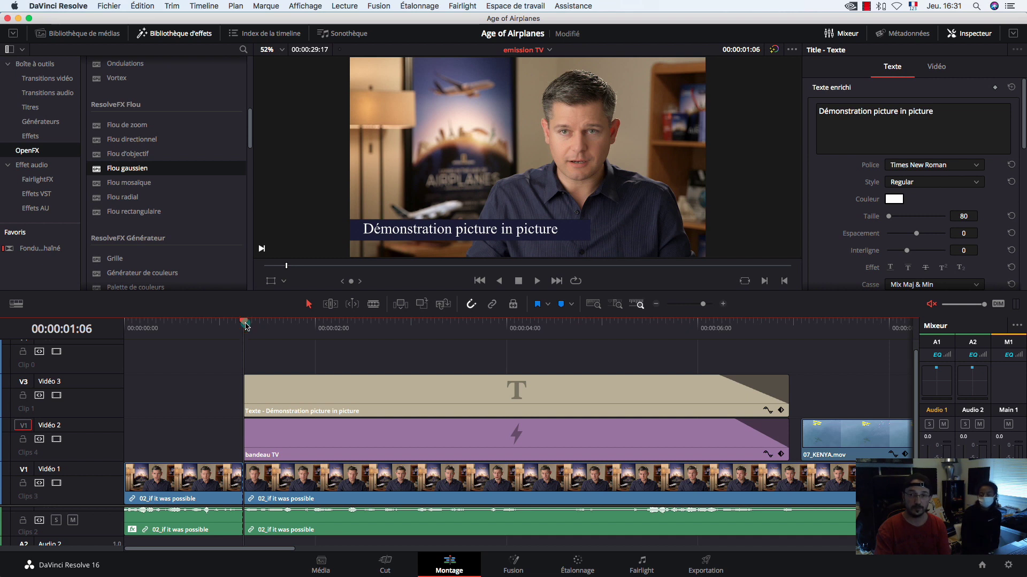
click(280, 380)
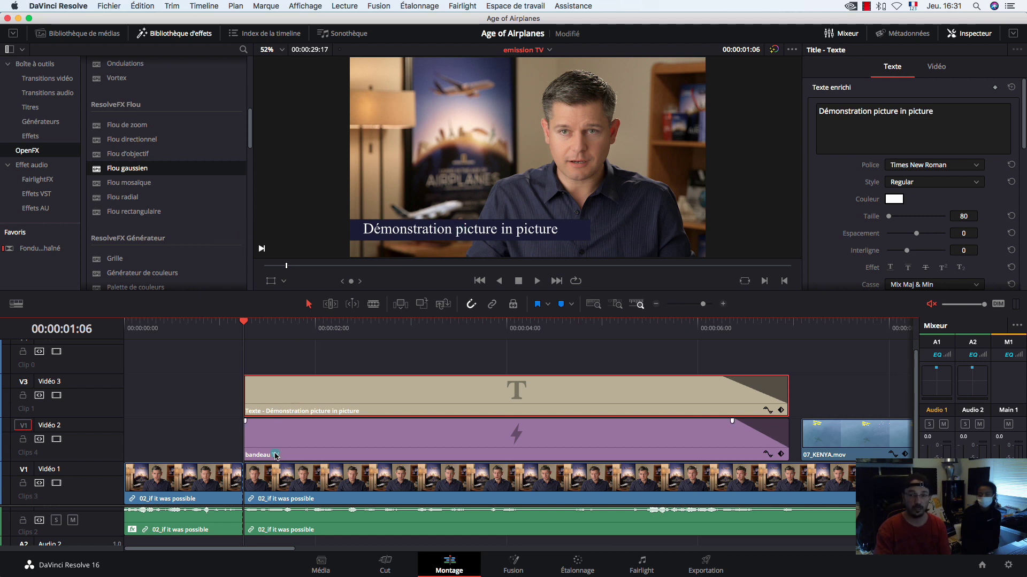
click(325, 429)
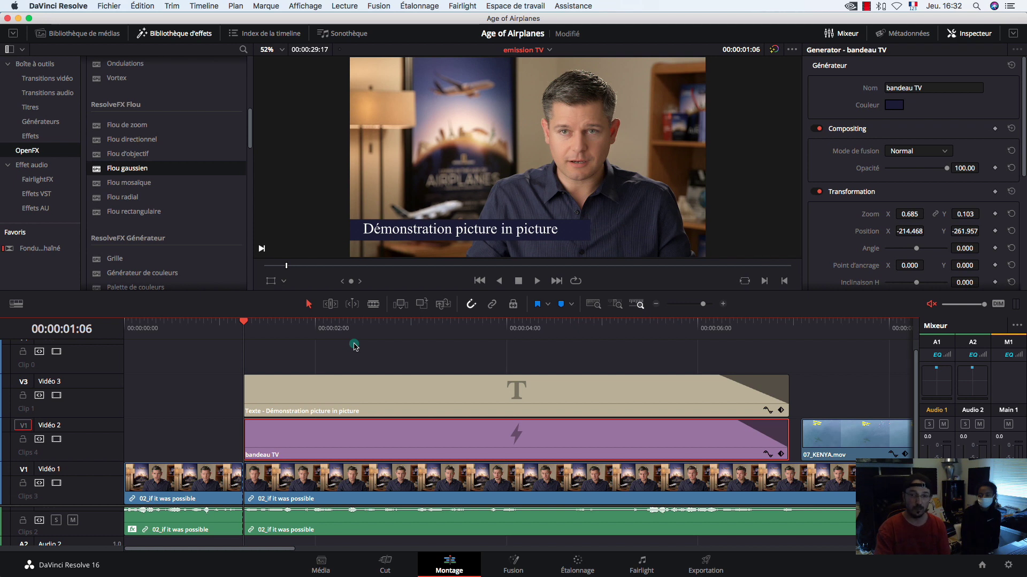
click(349, 402)
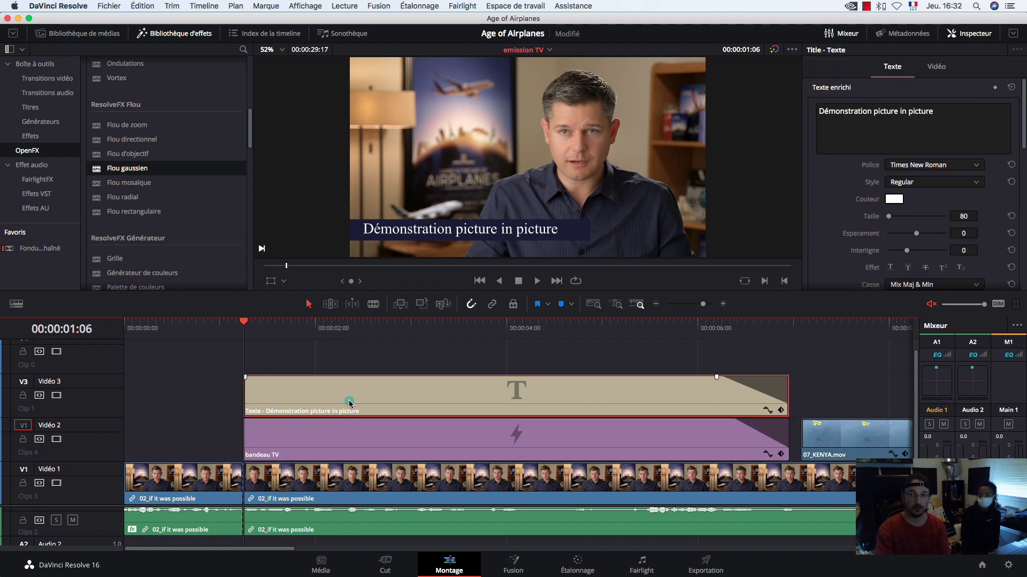
click(361, 443)
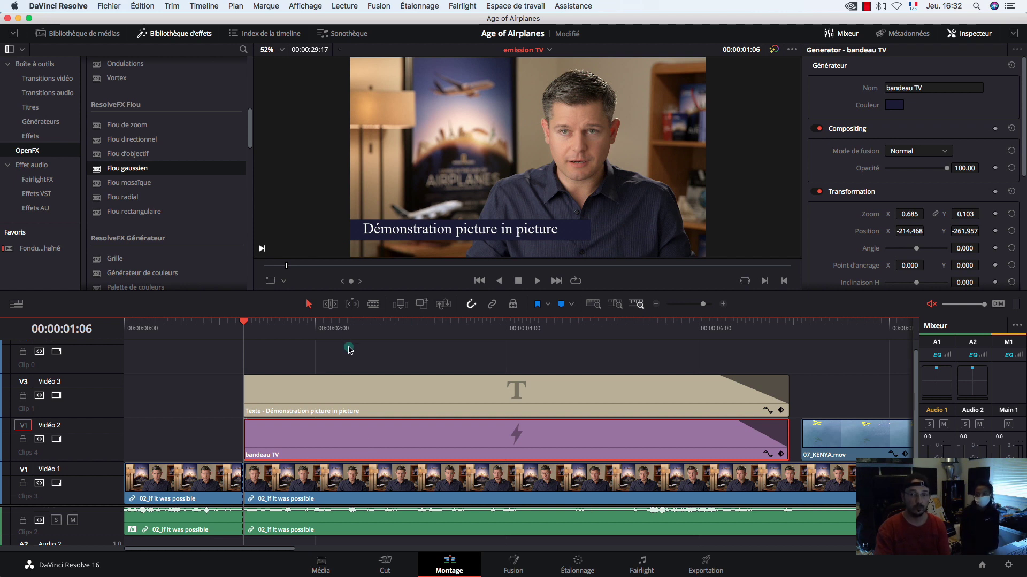
drag(348, 348, 345, 436)
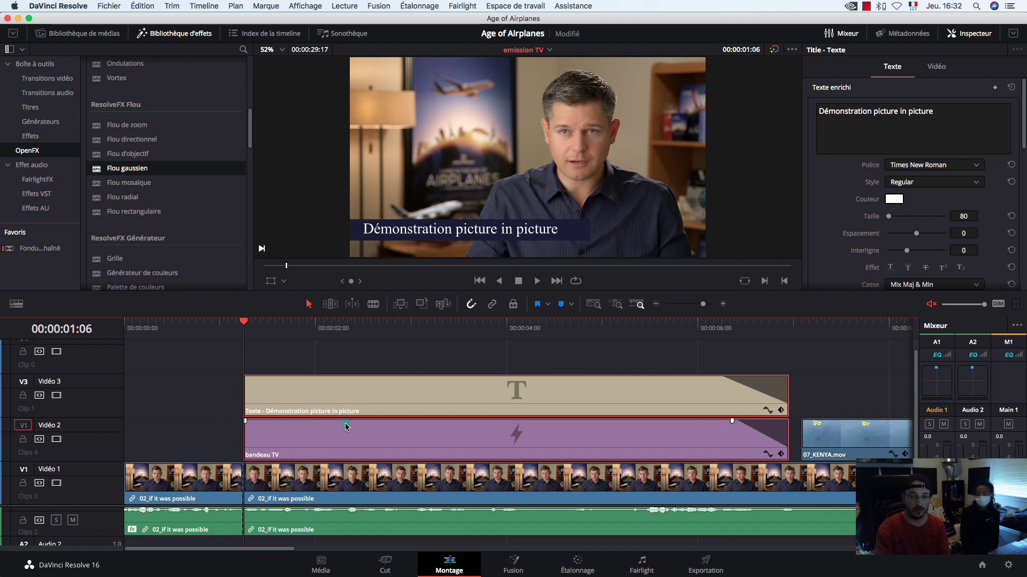
drag(352, 355, 353, 444)
right_click(353, 445)
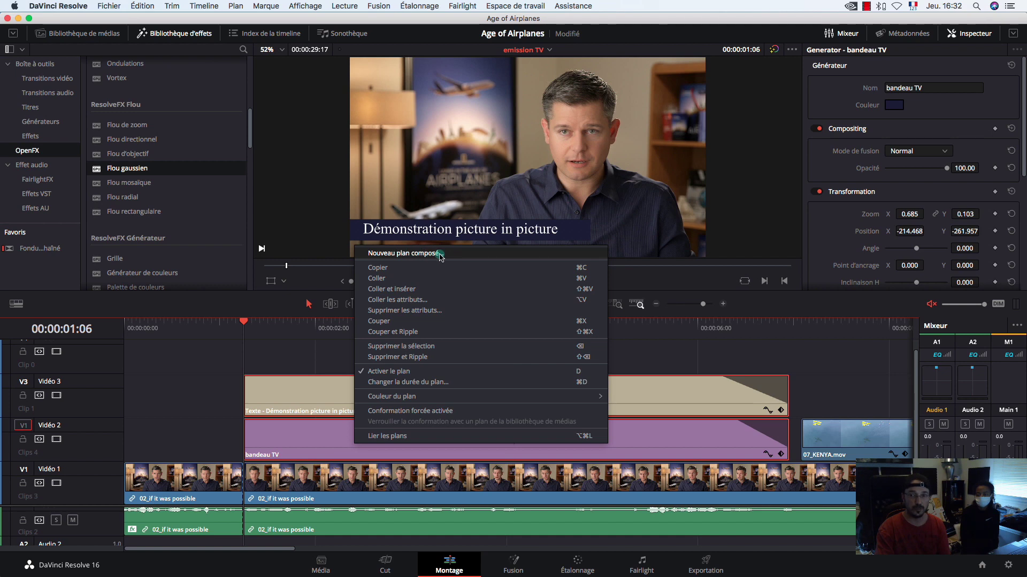
click(290, 348)
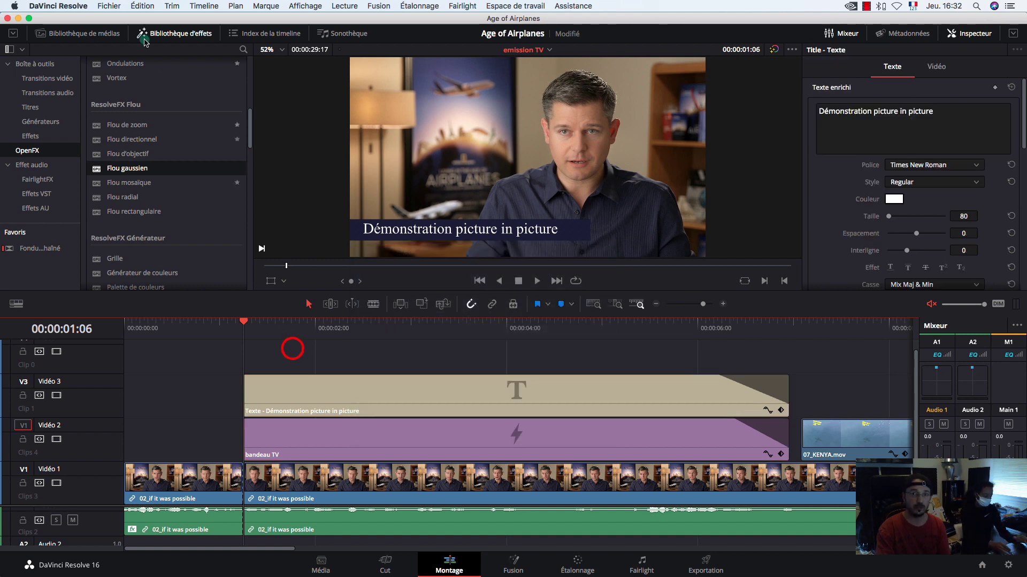
Step: Add a bin named "mes plans composés" under Master in the media library
click(95, 36)
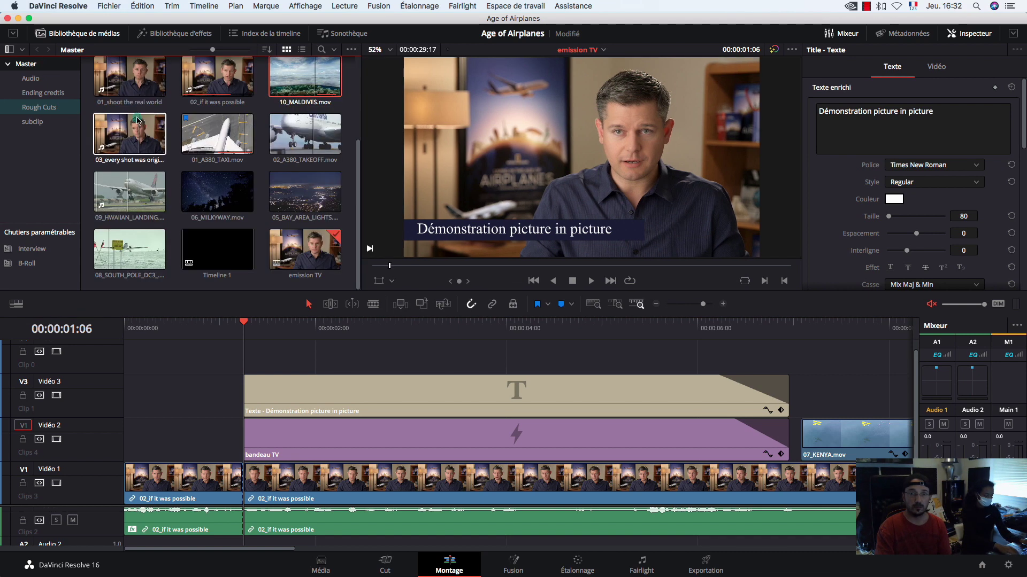
right_click(33, 65)
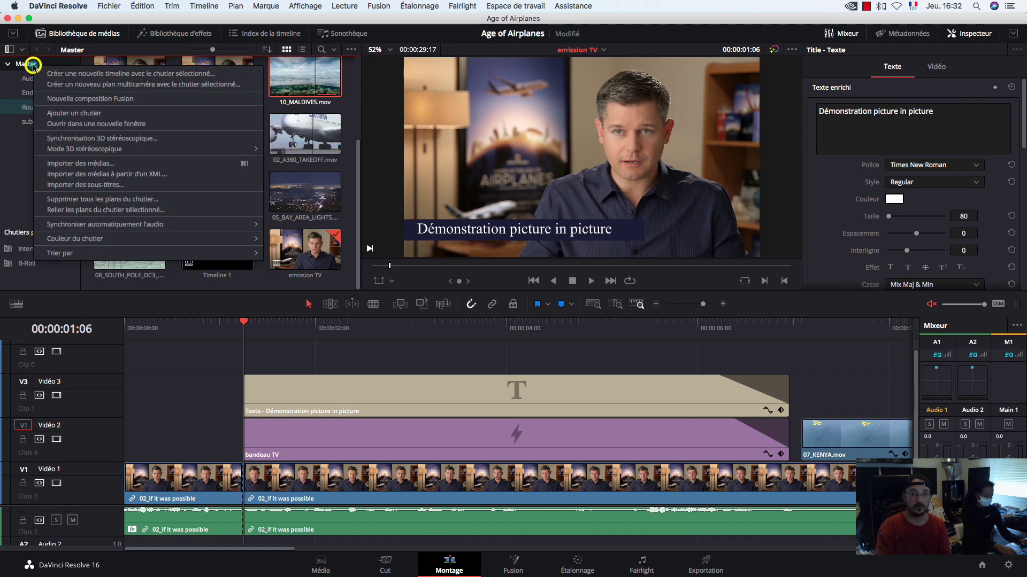
click(74, 113)
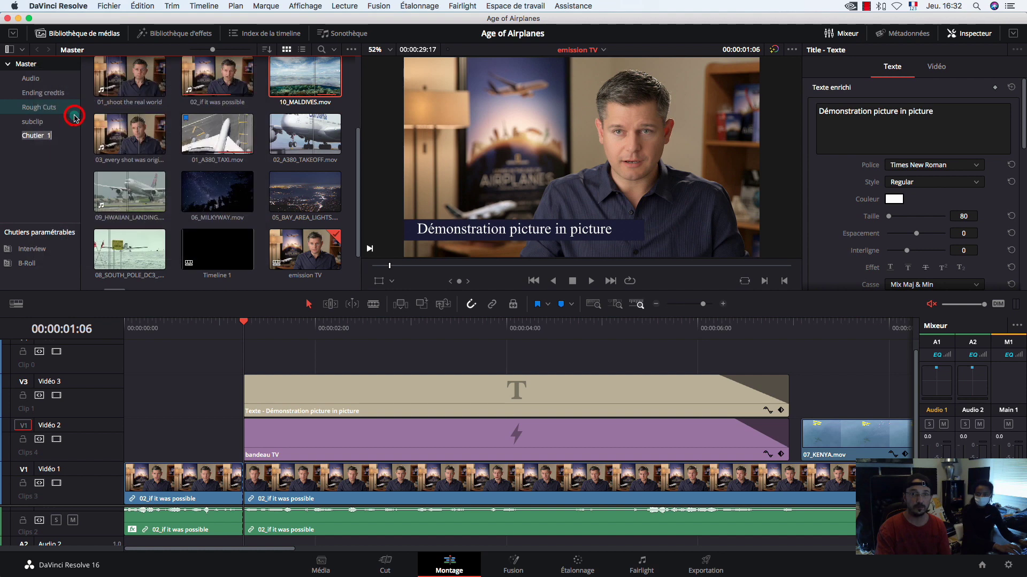
key(BackSpace)
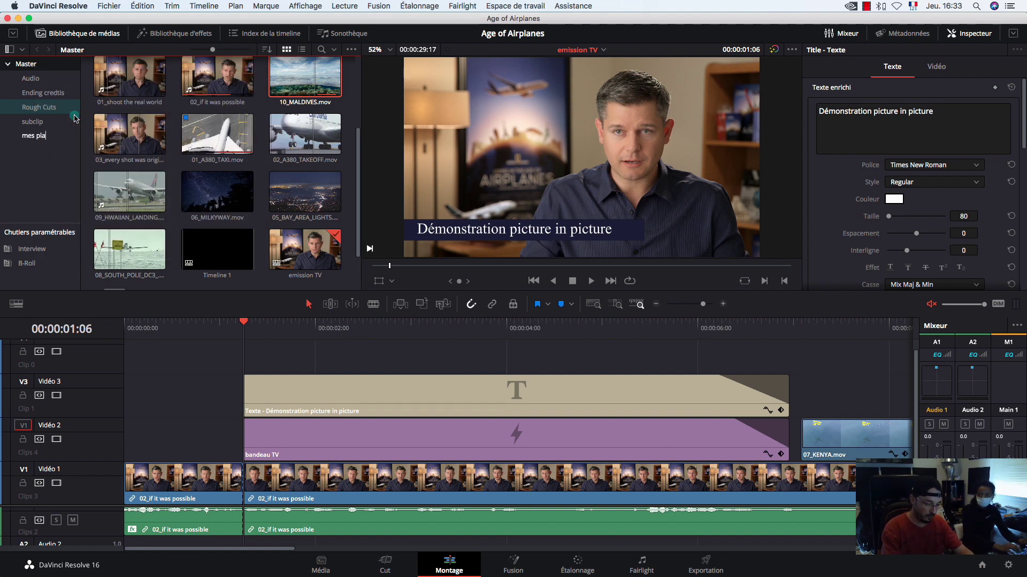
text(mes plans composés)
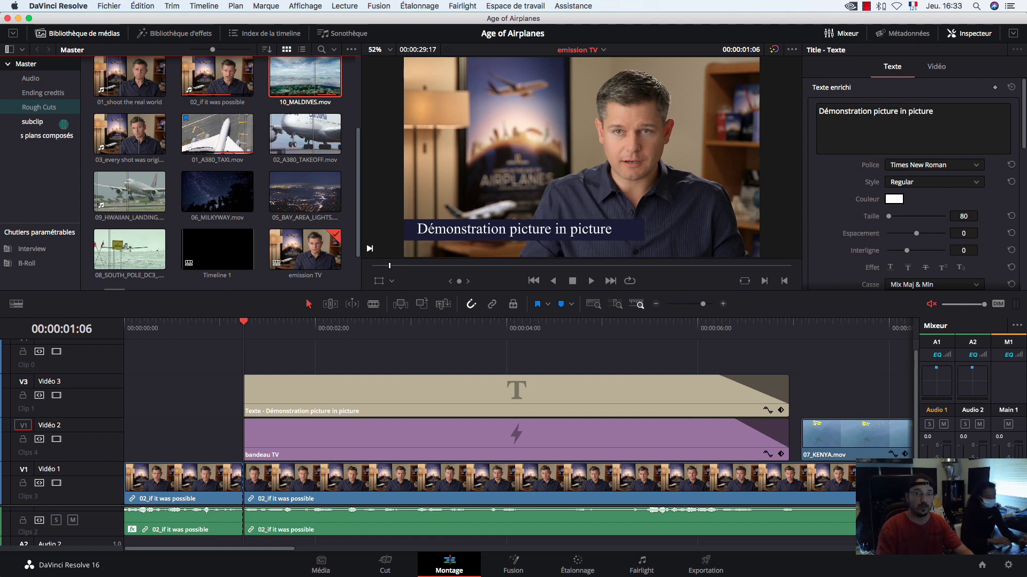
click(47, 160)
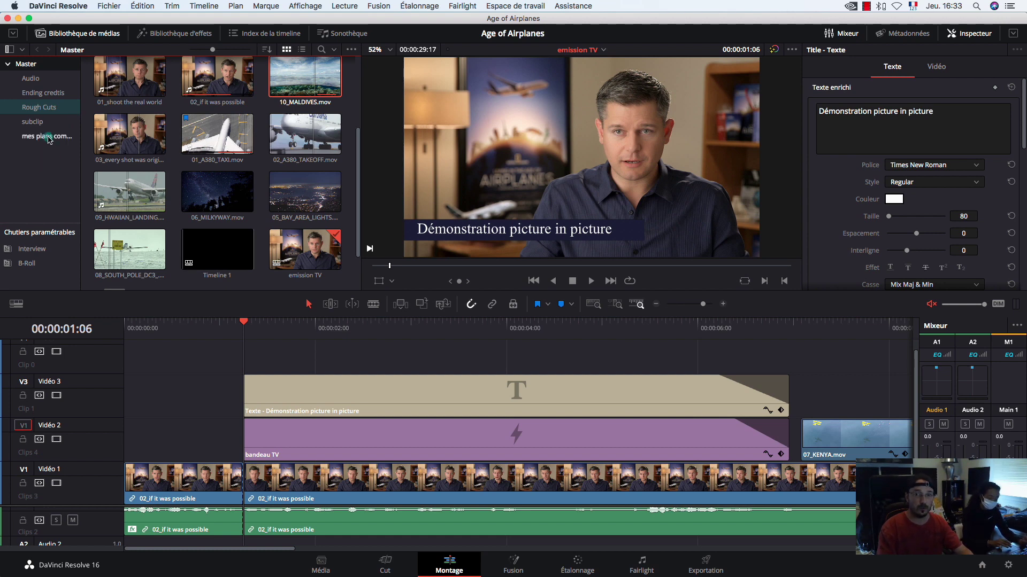
Step: Combine the title and banner clips into a compound clip named "bandeau TV", stored in the "mes plans composés" bin
click(48, 137)
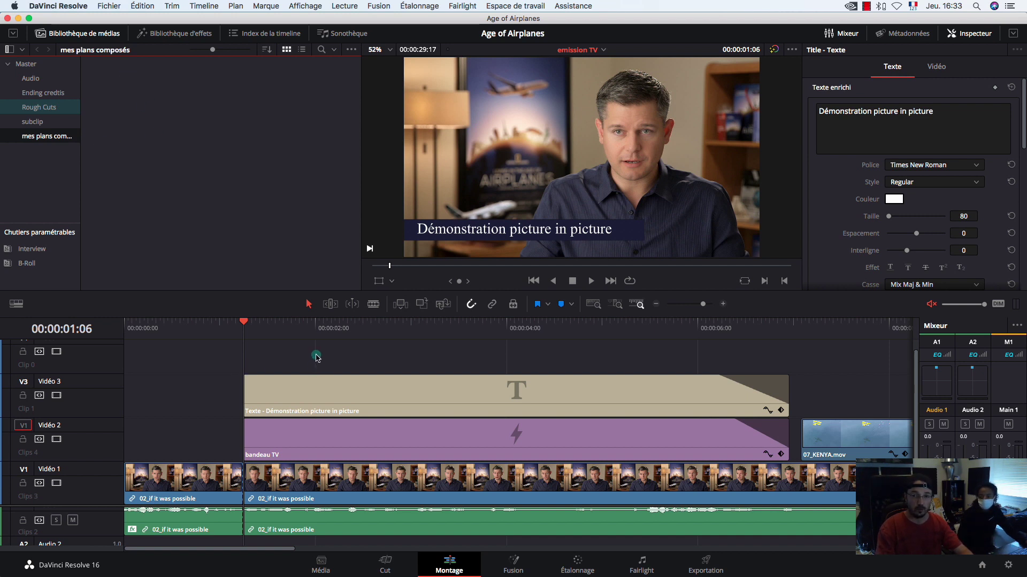
drag(316, 356, 318, 433)
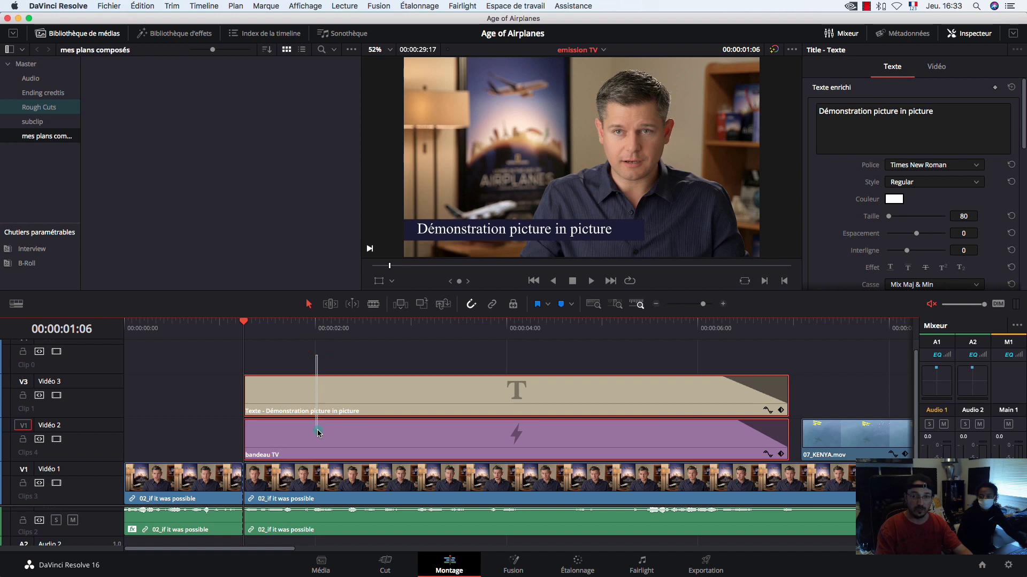
right_click(321, 399)
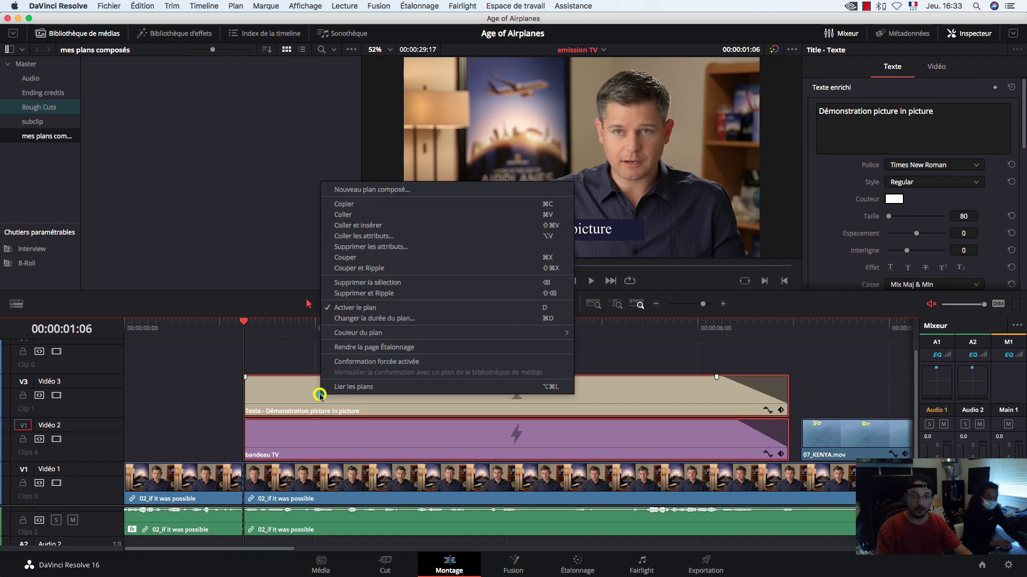
click(373, 190)
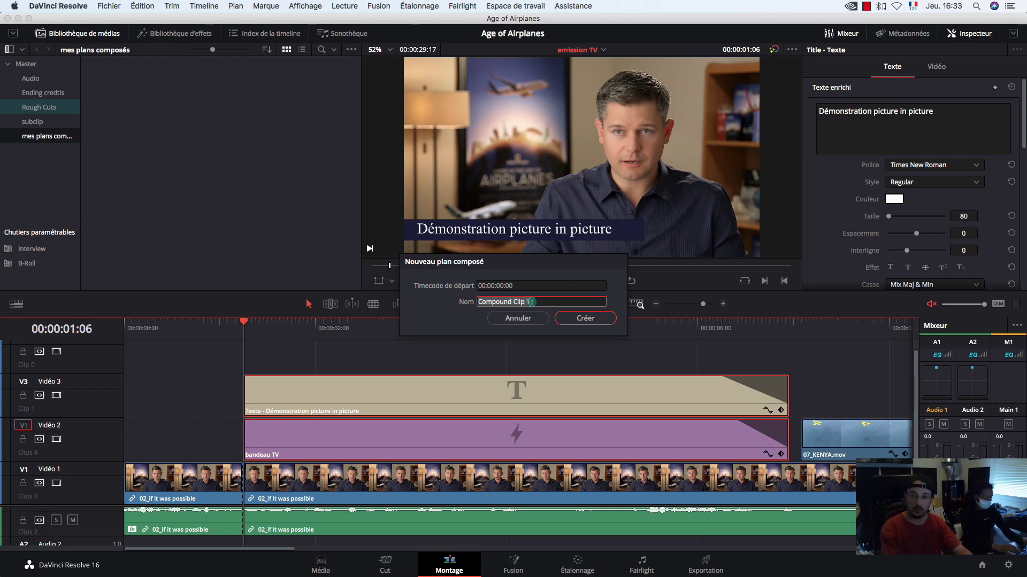
text(bandeau TV)
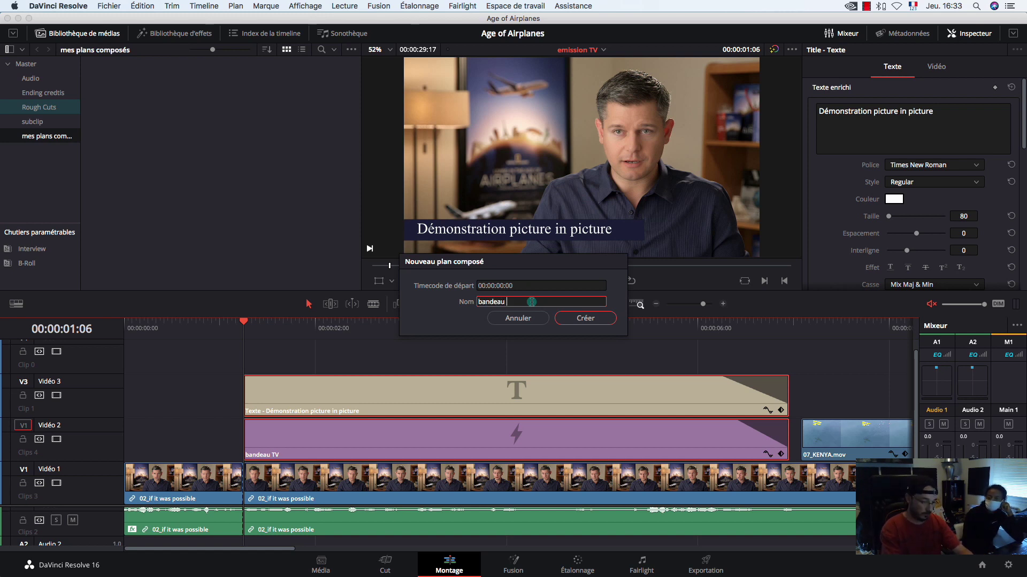
click(581, 320)
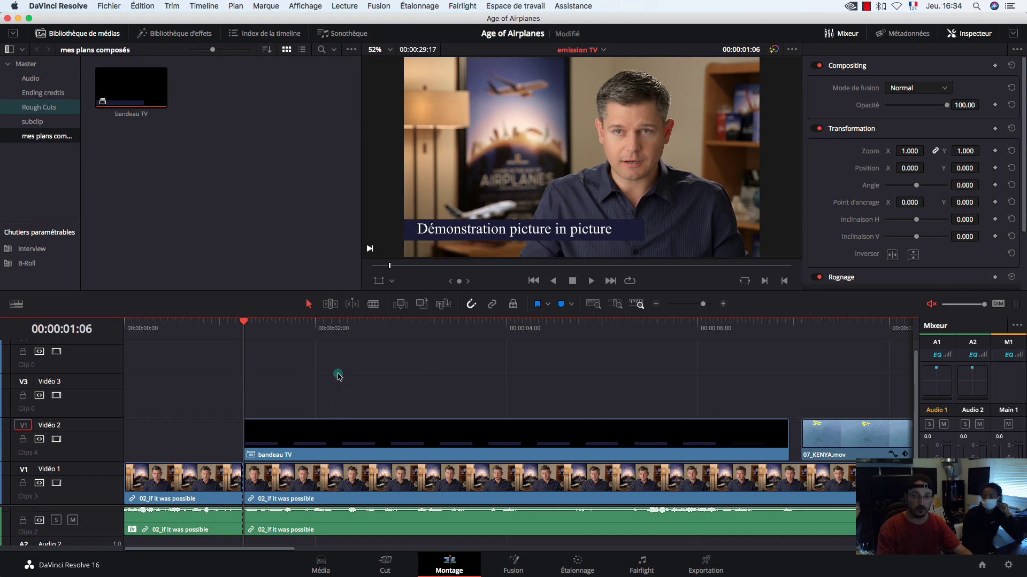
click(338, 440)
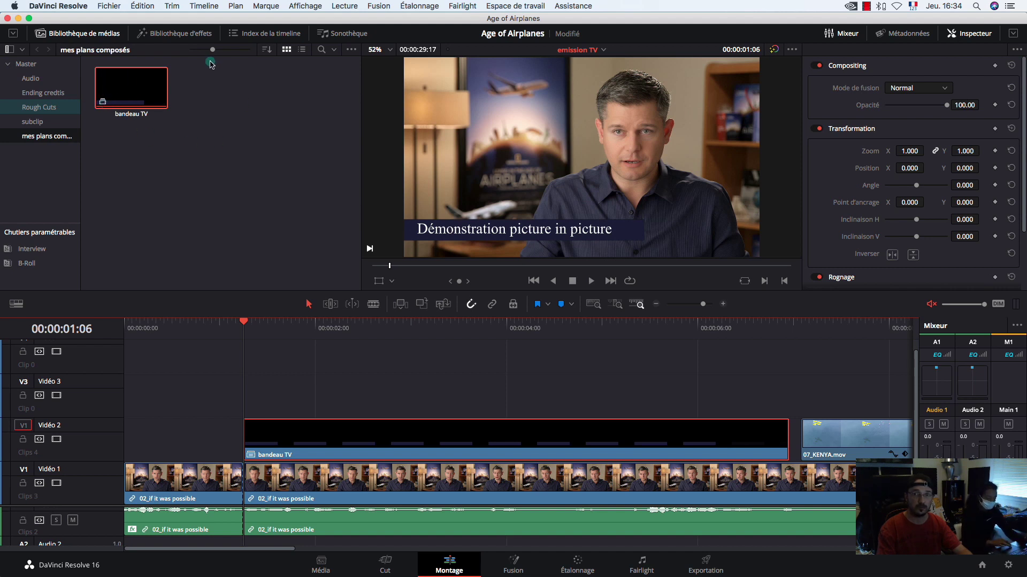
Step: Enlarge the media library thumbnails and select the "bandeau TV" compound clip on Vidéo 2
drag(212, 50, 242, 50)
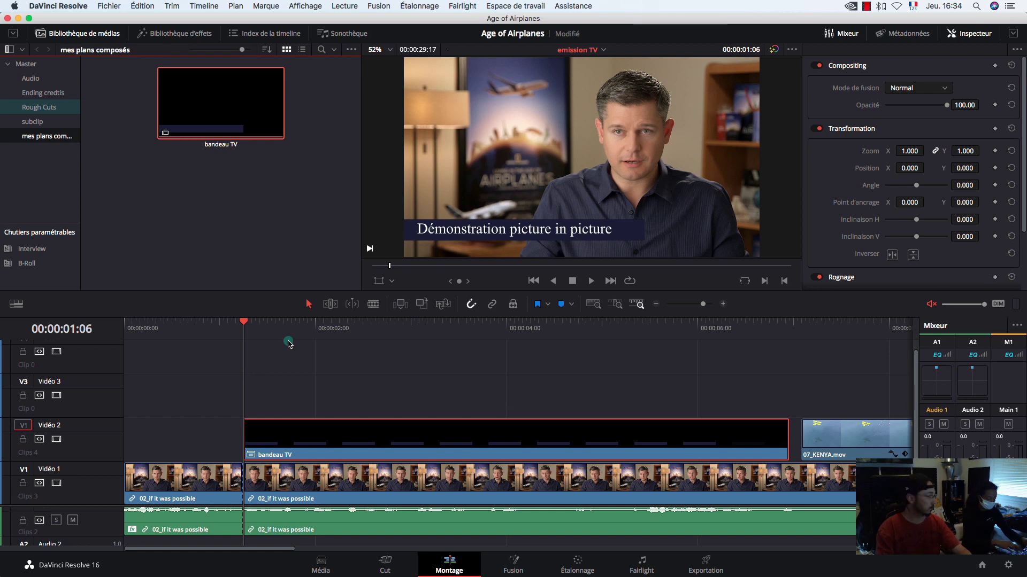
mouse_move(243, 324)
mouse_down()
mouse_move(485, 328)
mouse_move(244, 333)
mouse_up()
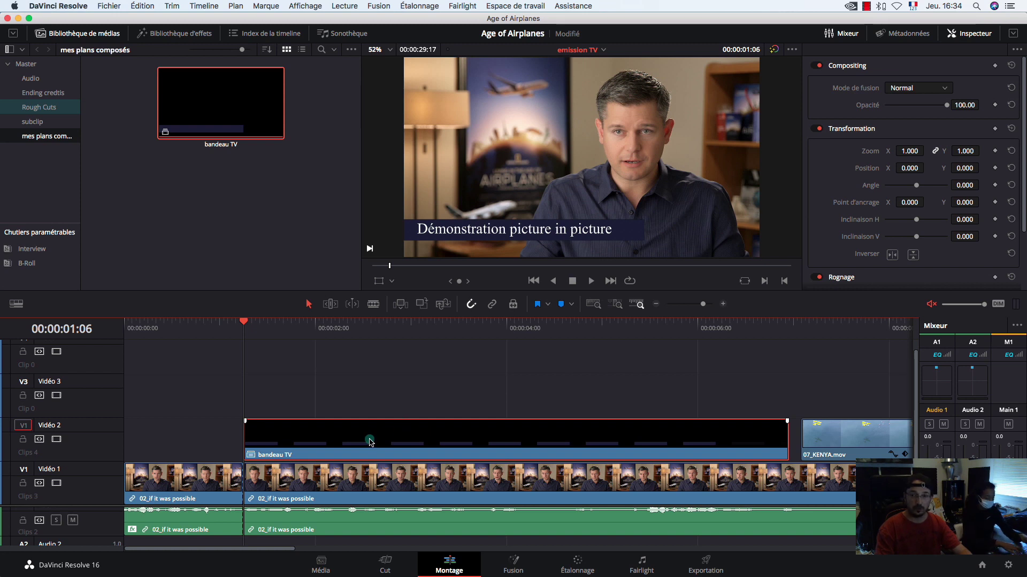
click(348, 433)
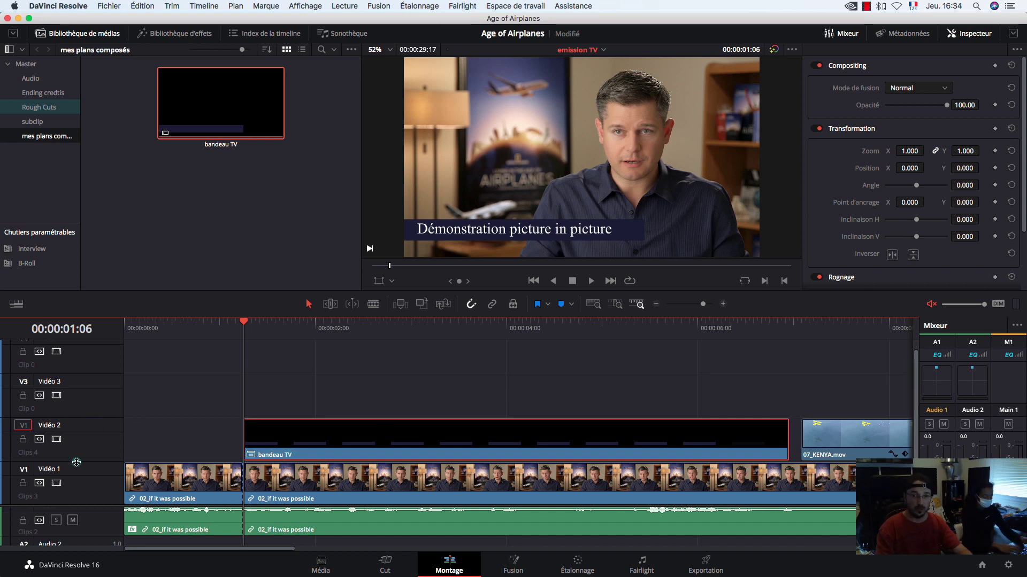
Step: Preview the "bandeau TV" clip alone with Vidéo 1 temporarily hidden, checking it at 00:00:03:01 and at its start
click(56, 483)
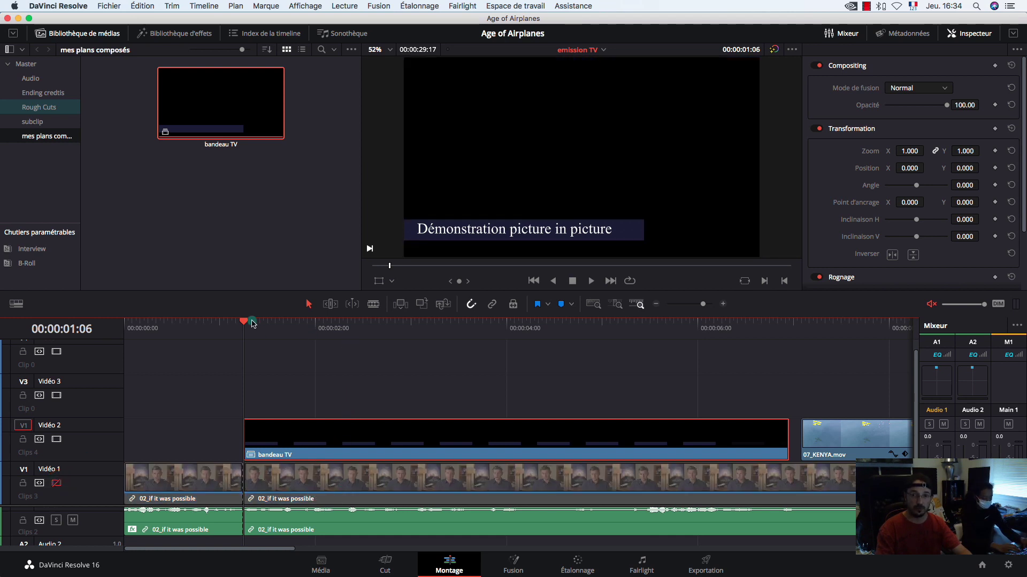
drag(252, 321, 415, 322)
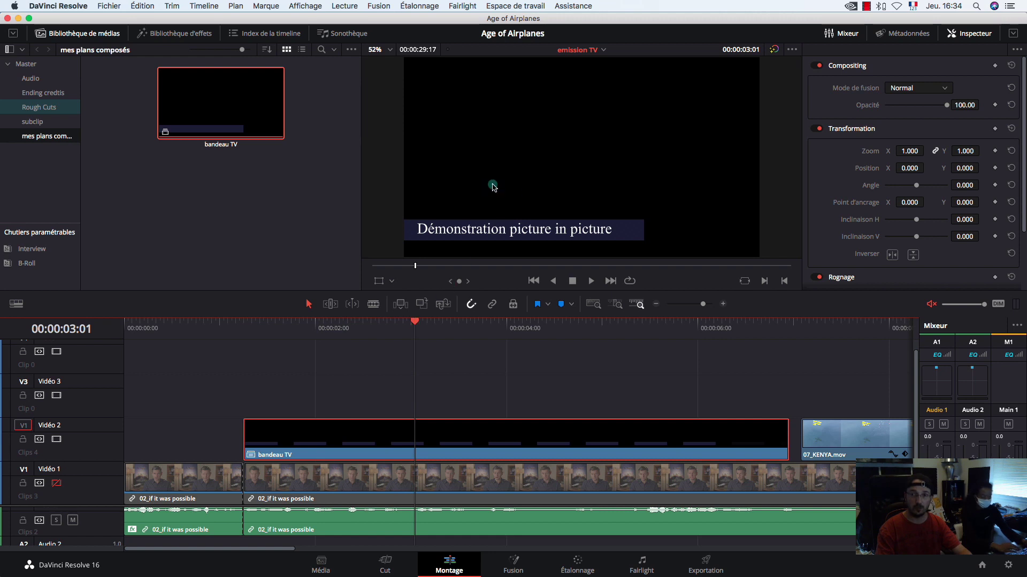
click(542, 230)
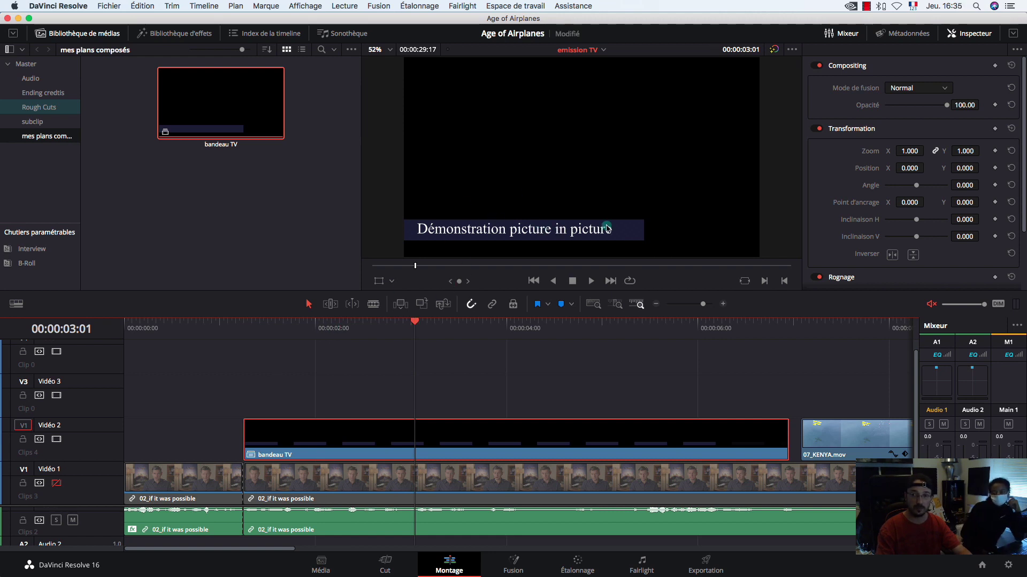
click(242, 327)
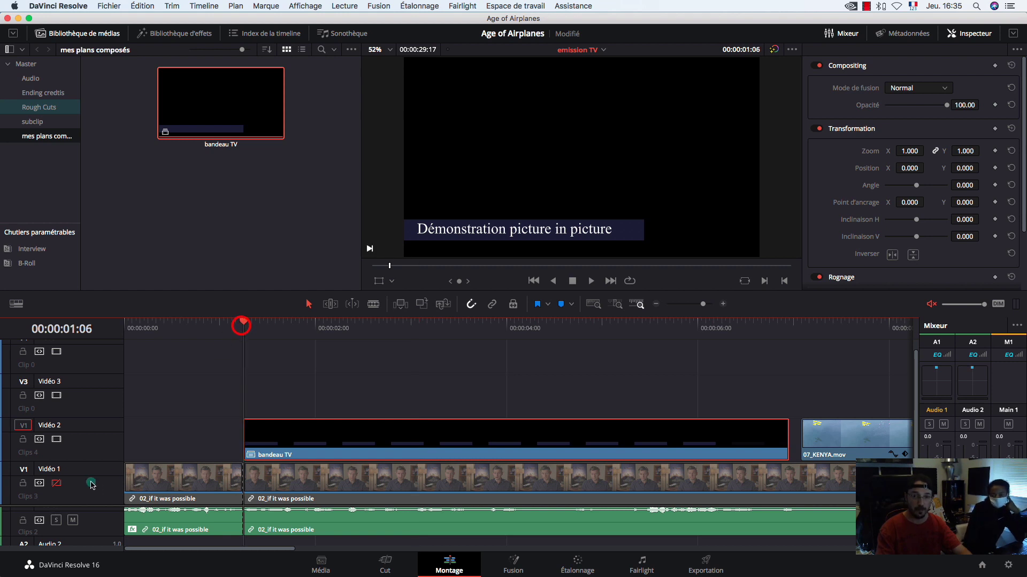
click(56, 483)
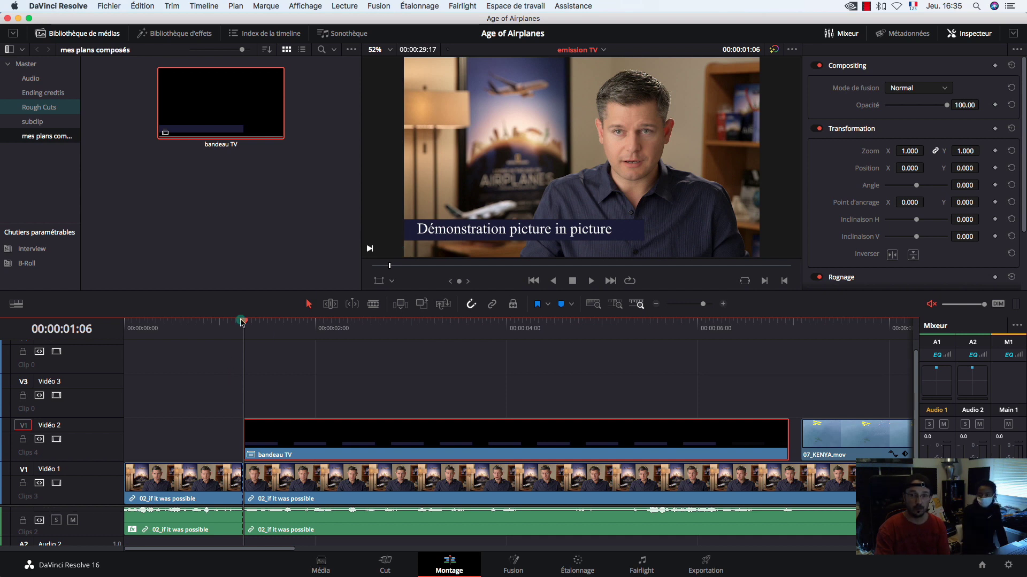
mouse_move(239, 325)
mouse_down()
mouse_move(179, 324)
mouse_move(243, 327)
mouse_up()
mouse_move(253, 325)
mouse_down()
mouse_move(509, 327)
mouse_move(246, 343)
mouse_up()
mouse_move(255, 430)
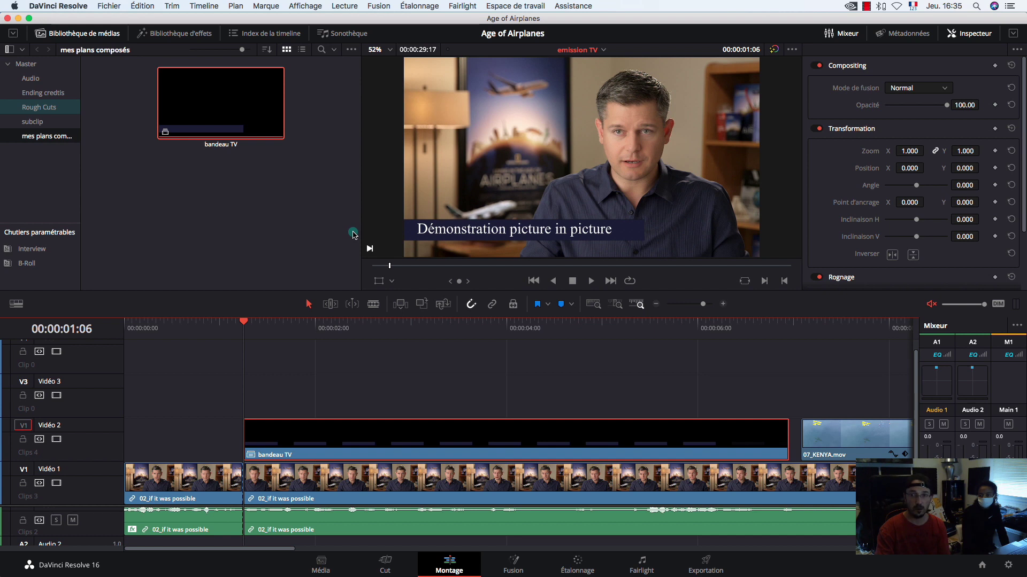
Step: Set the timeline viewer zoom to 25% and enlarge the viewer area in height and width
click(389, 50)
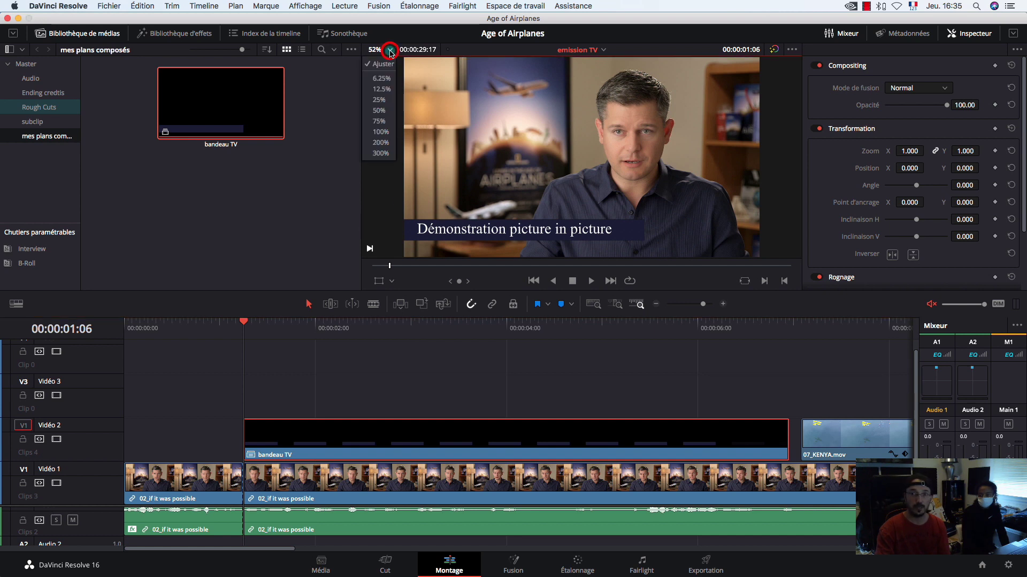
click(390, 102)
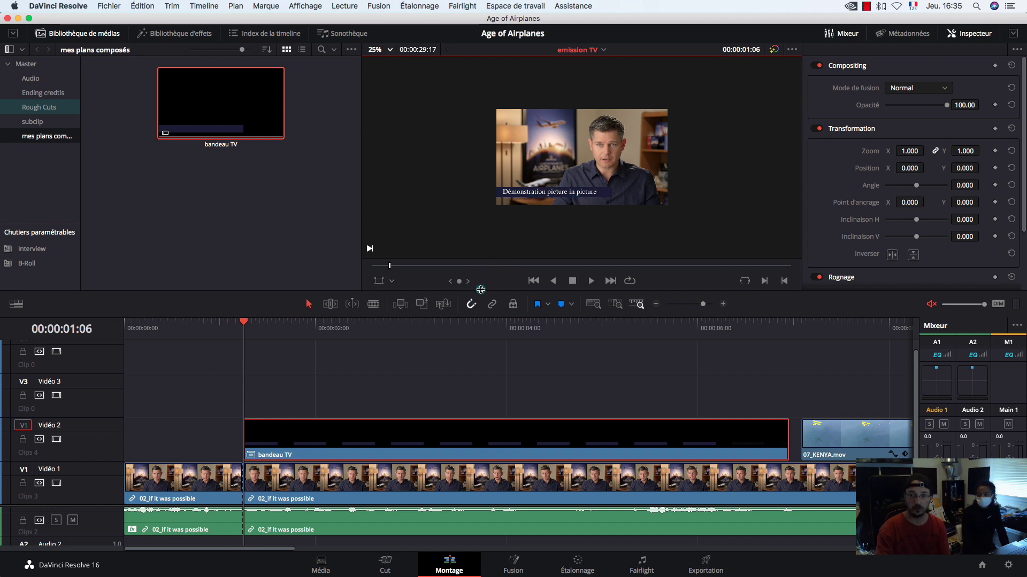
drag(480, 289, 465, 375)
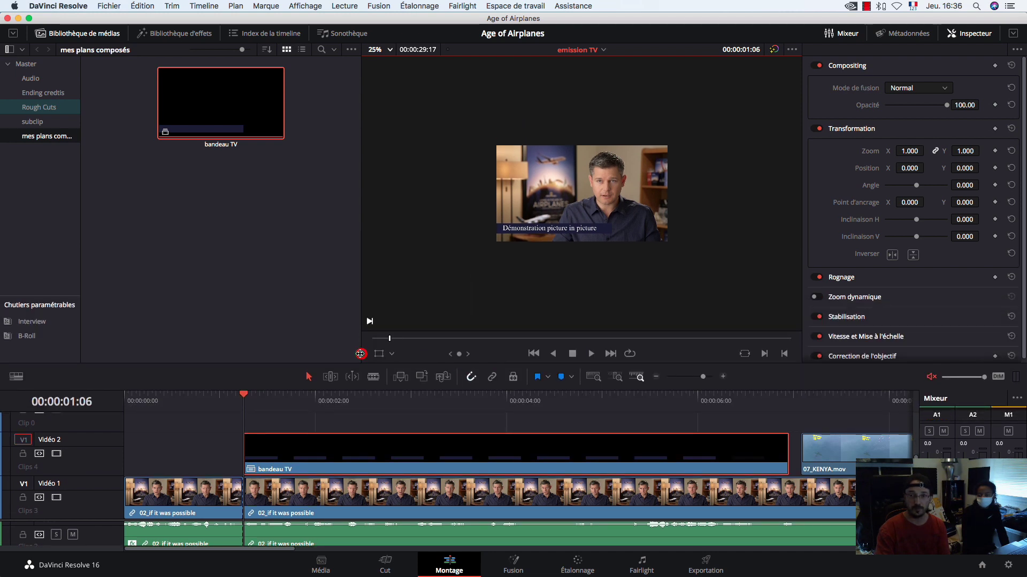
drag(360, 353, 277, 353)
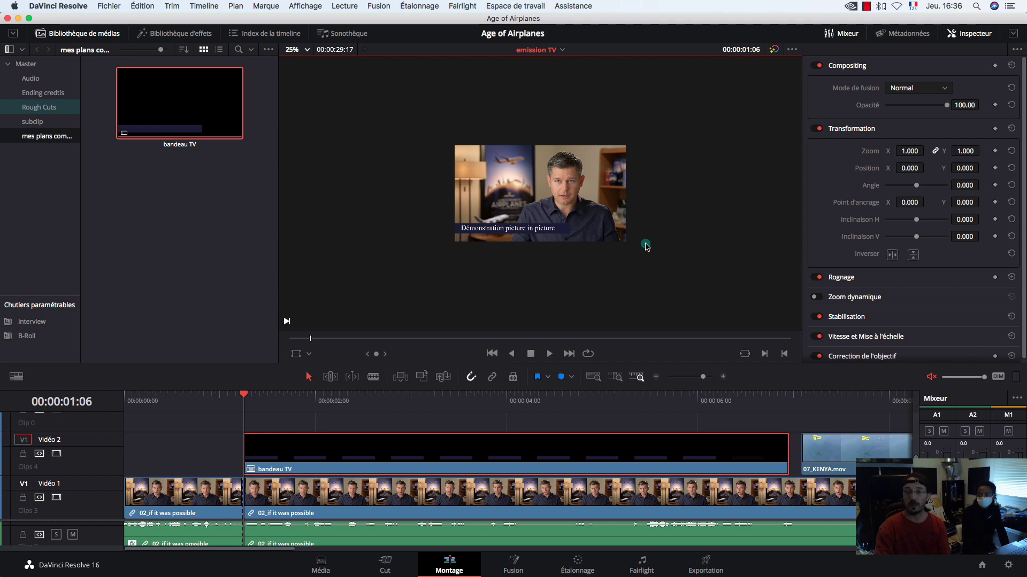
Step: Move the "bandeau TV" clip out of frame with Position X -886 and add a Position keyframe at its start, 00:00:01:06
click(465, 454)
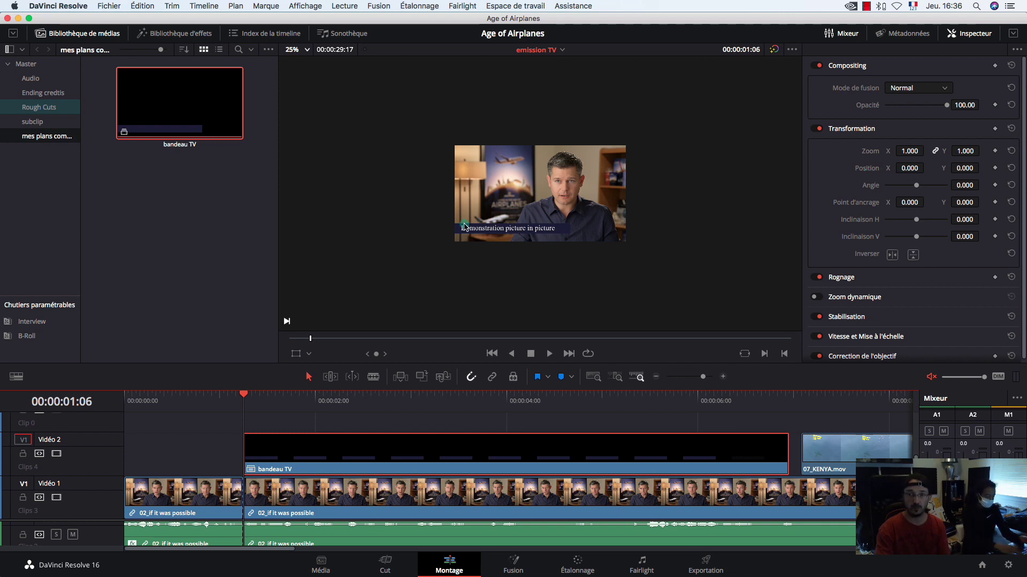
click(909, 168)
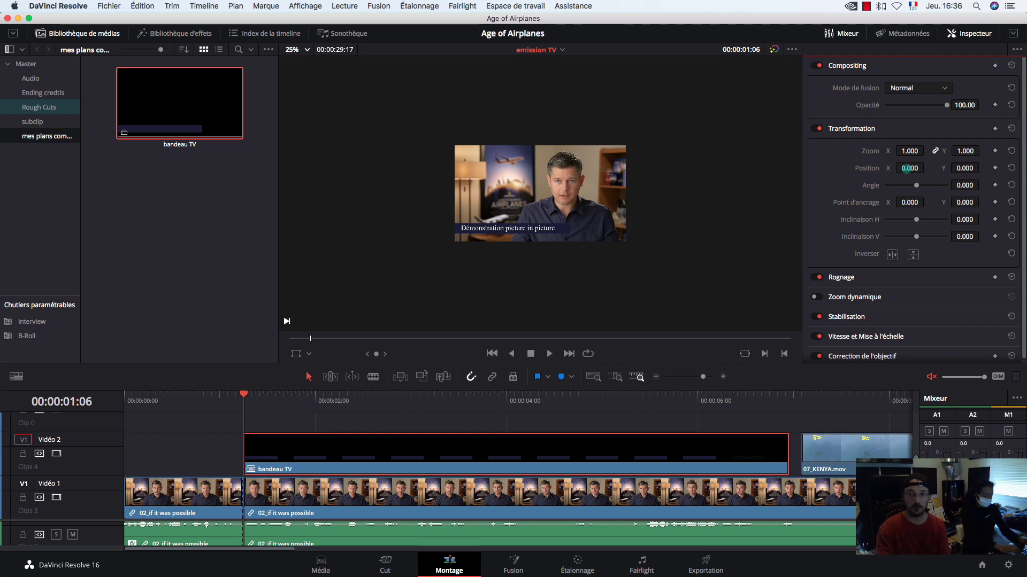
drag(906, 169, 433, 144)
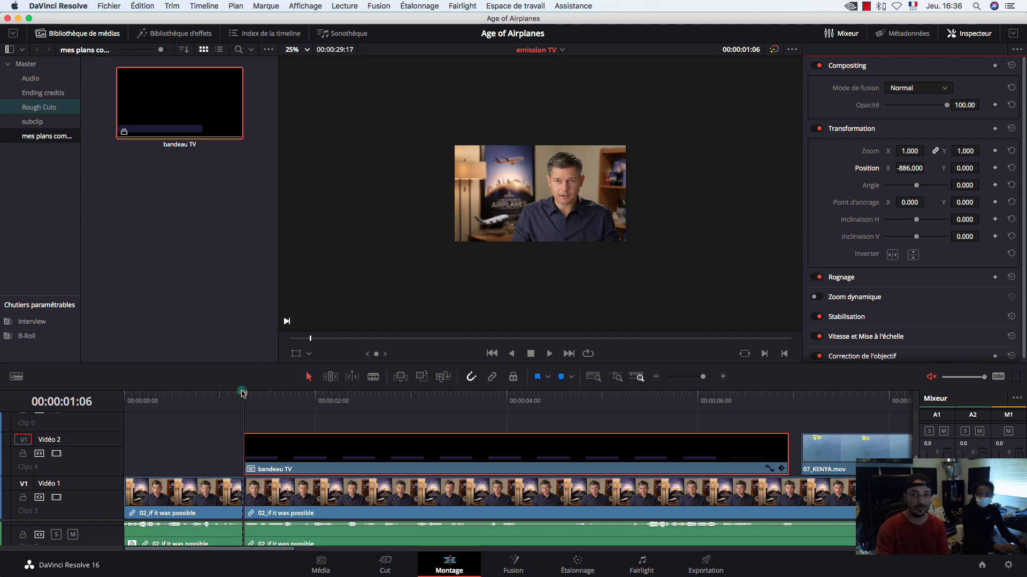
mouse_move(244, 434)
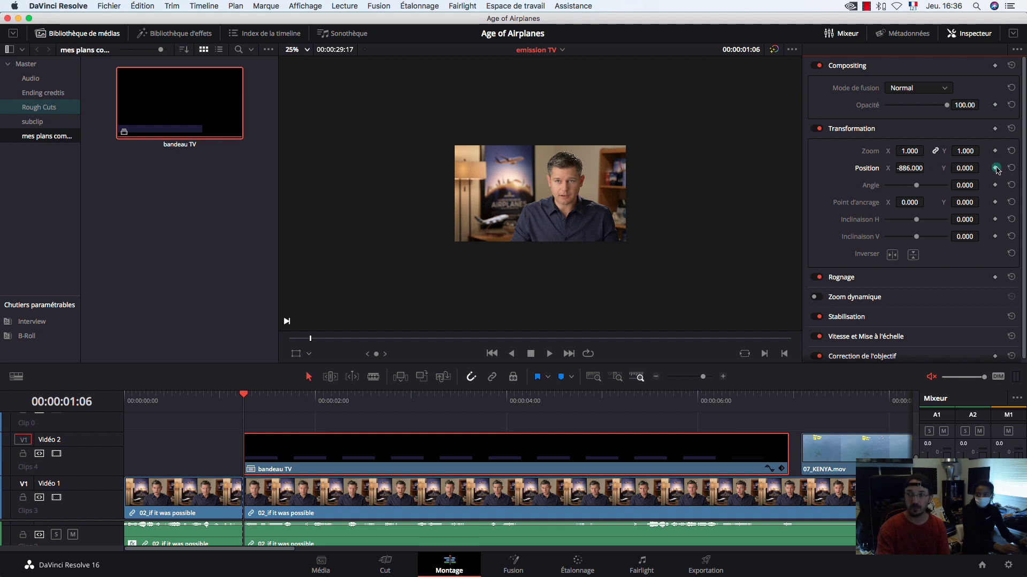
click(996, 168)
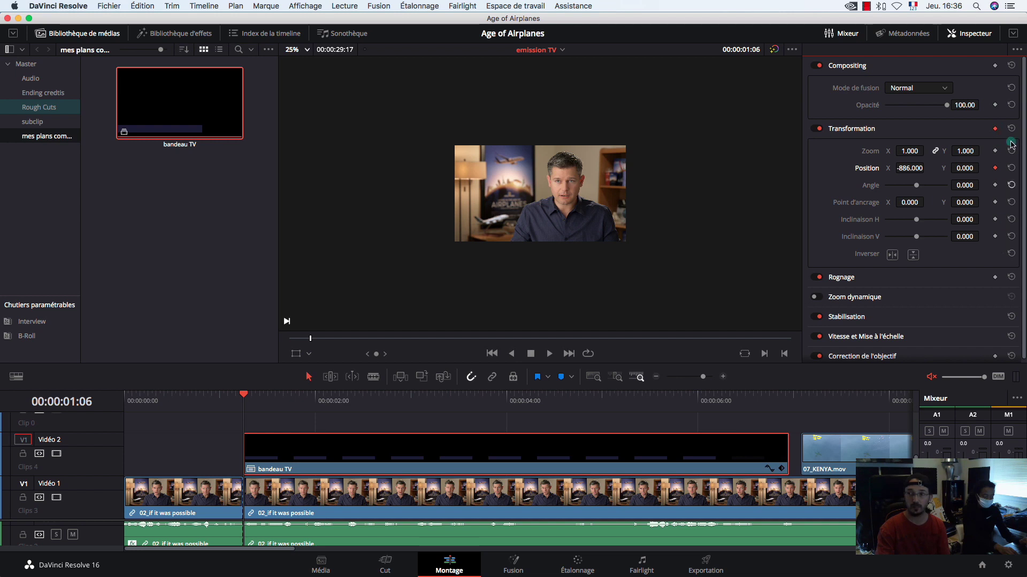
click(855, 130)
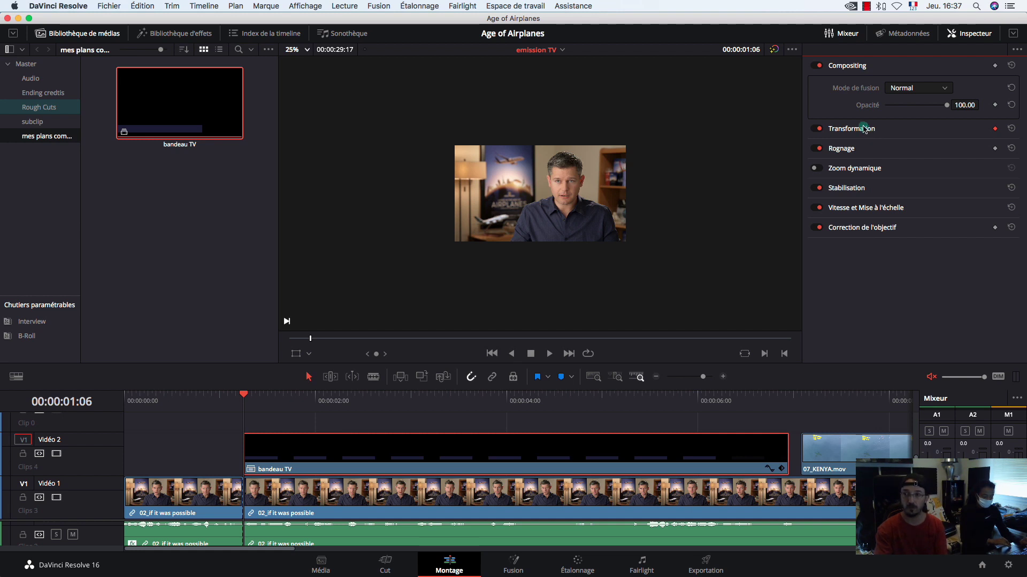
click(864, 129)
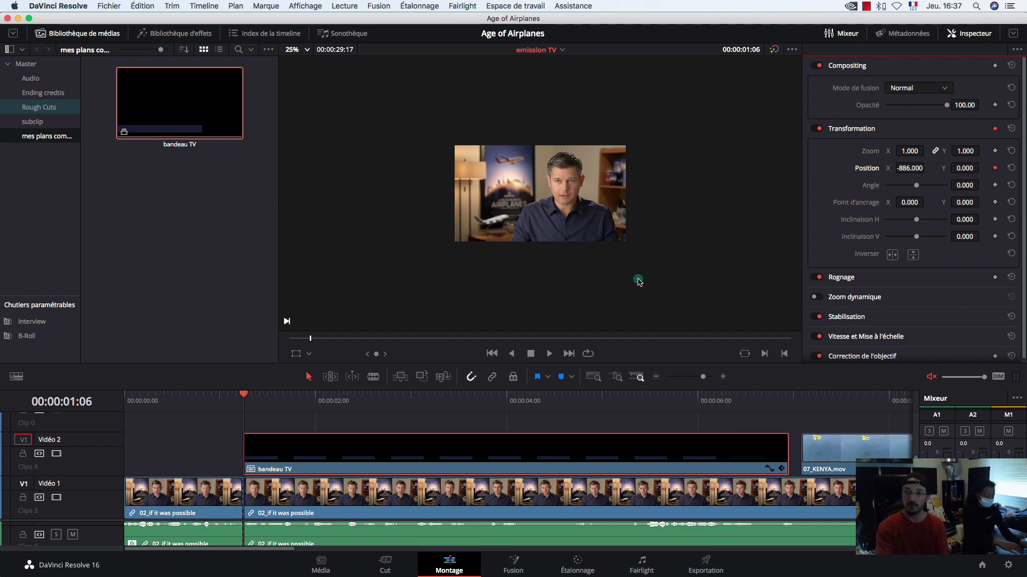
Step: Scrub from the start of "bandeau TV" to about 00:00:02:05 and back to check the effect of its first Position keyframe
click(243, 397)
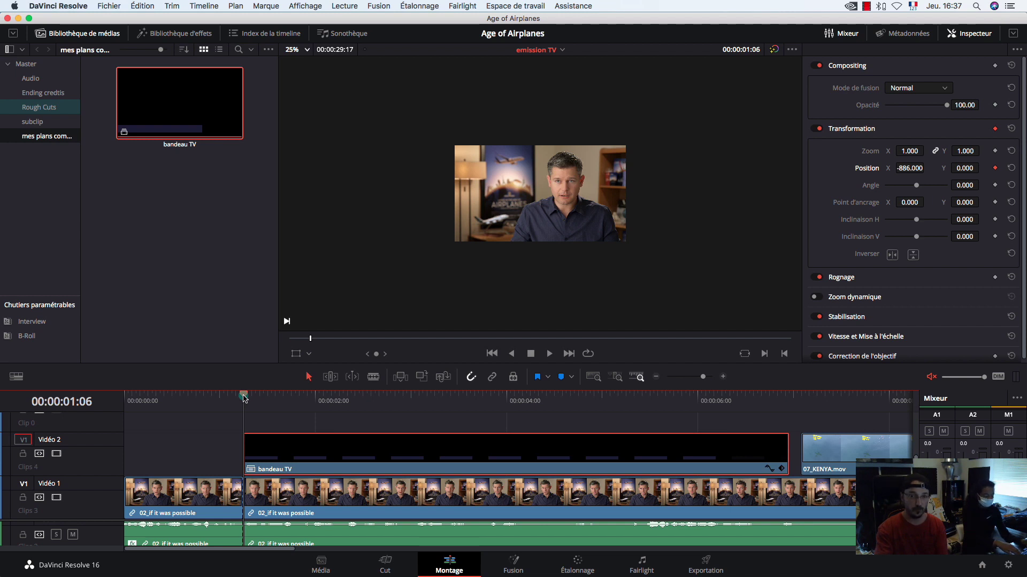
drag(243, 397, 334, 399)
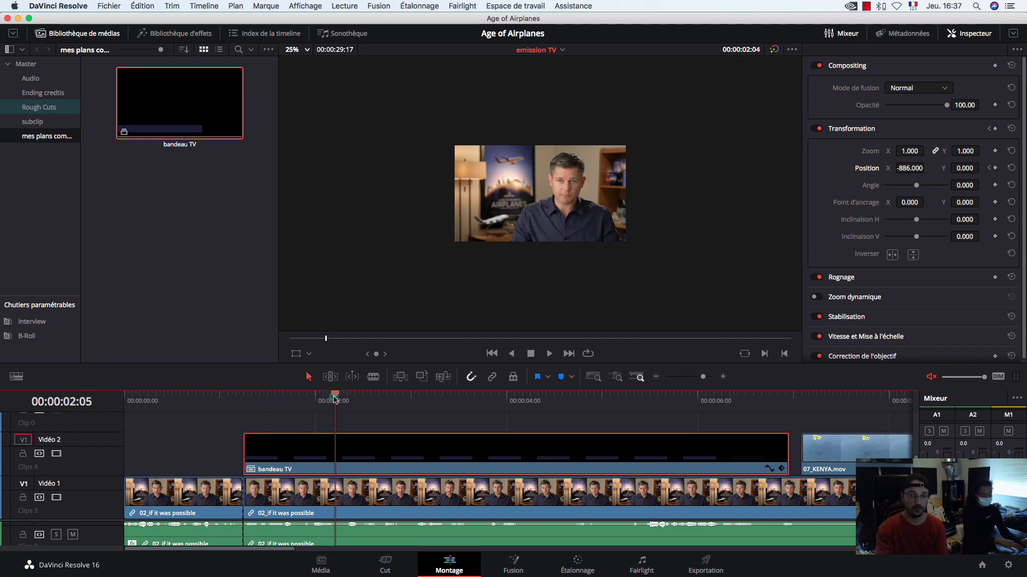
drag(340, 398, 244, 414)
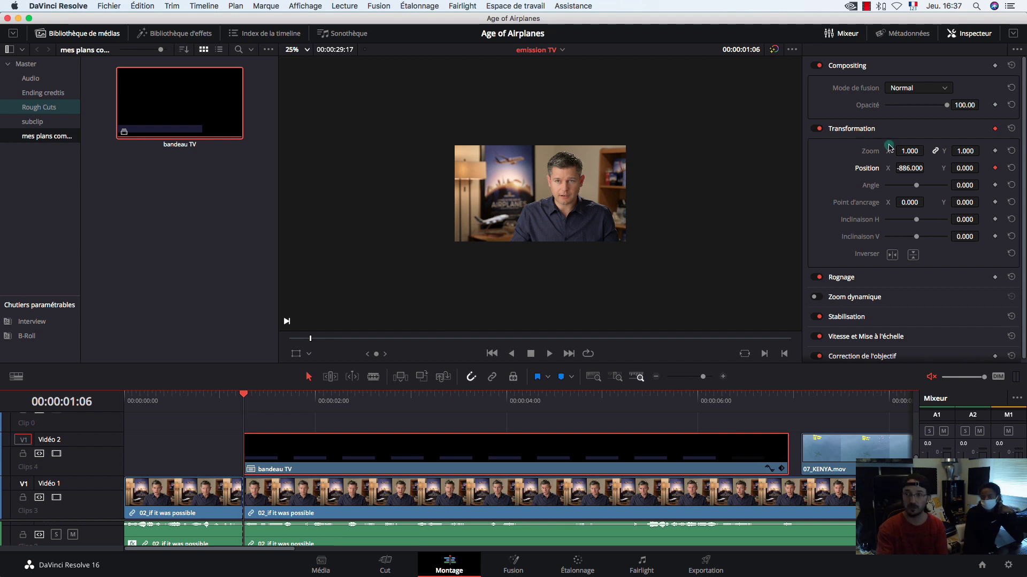
click(908, 167)
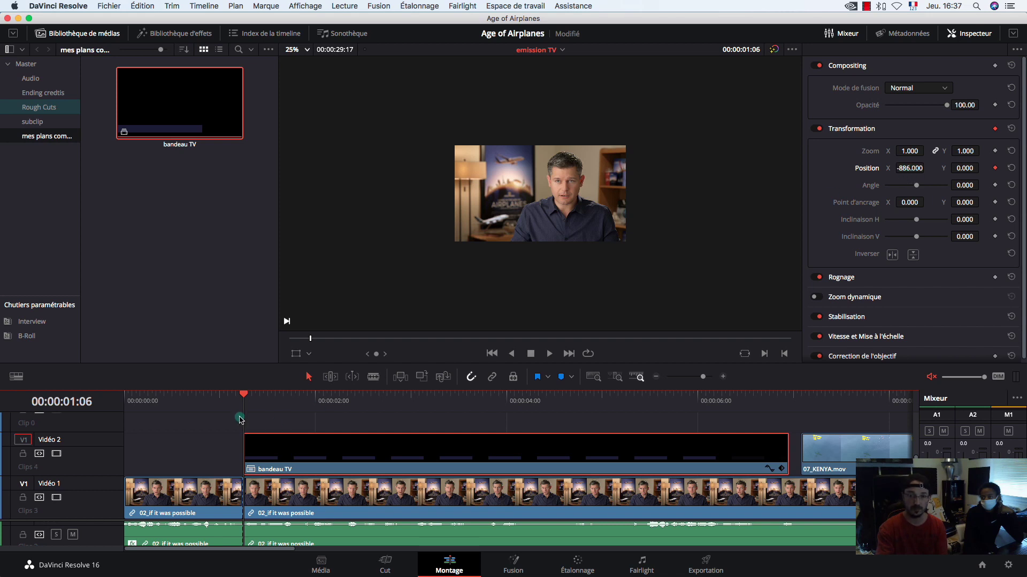
Step: Create a second Position keyframe for "bandeau TV" at 00:00:03:00 with Position X set to -3, bringing the banner into frame
drag(245, 394, 411, 397)
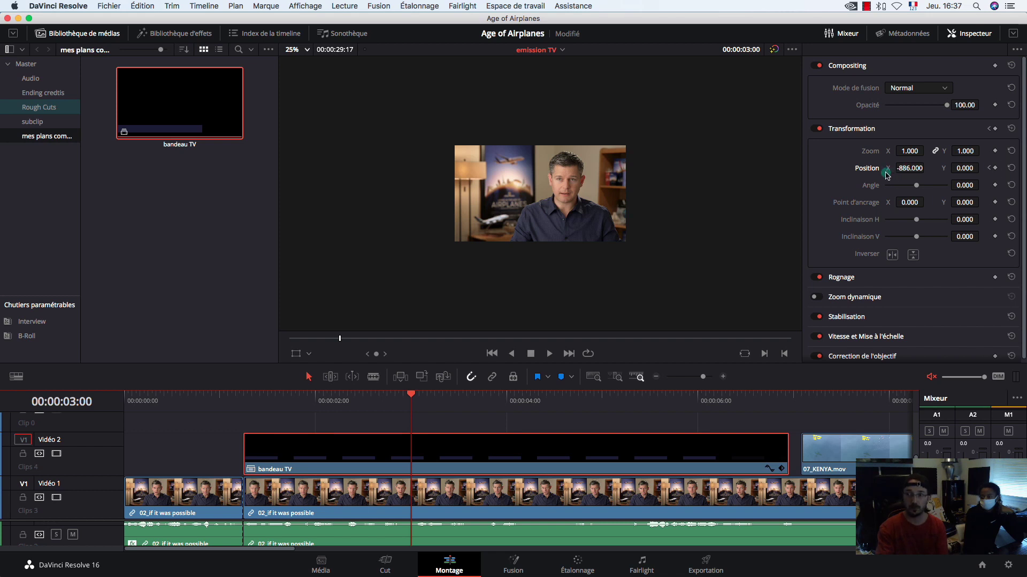
drag(904, 168, 994, 169)
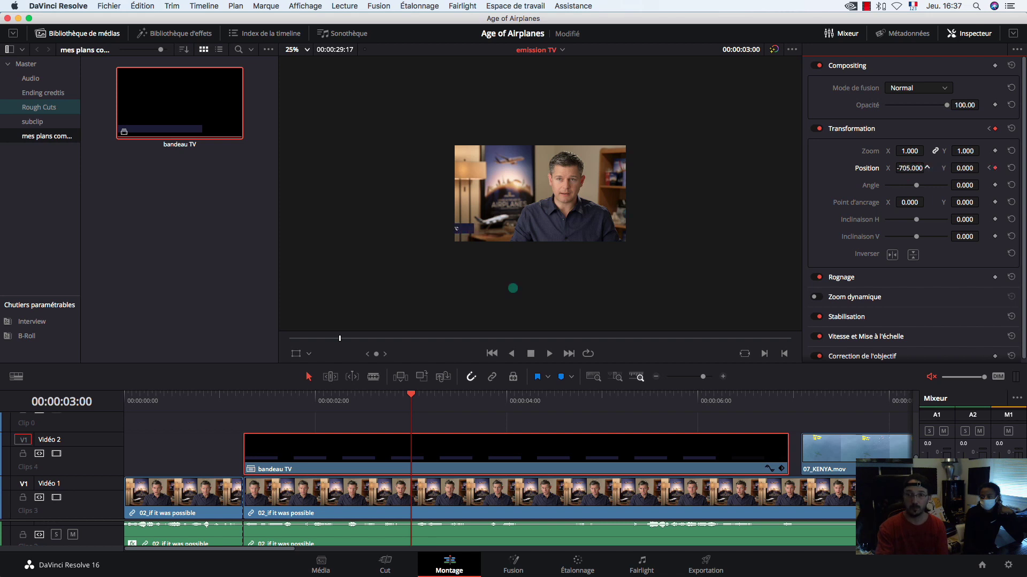
drag(572, 283, 874, 277)
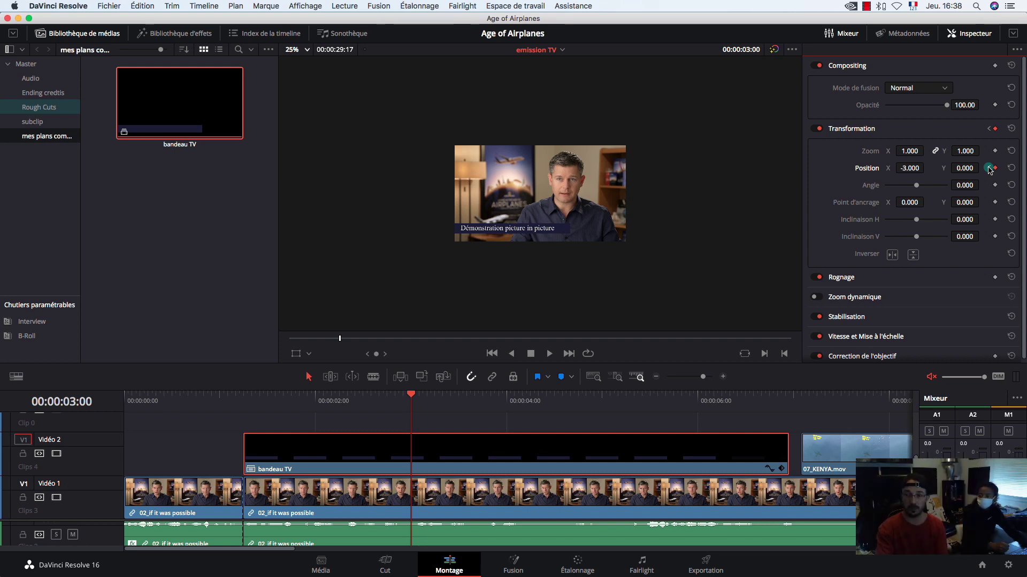
Step: Display the keyframe track under the "bandeau TV" clip and jump back and forth between its two Position keyframes
click(738, 456)
click(782, 469)
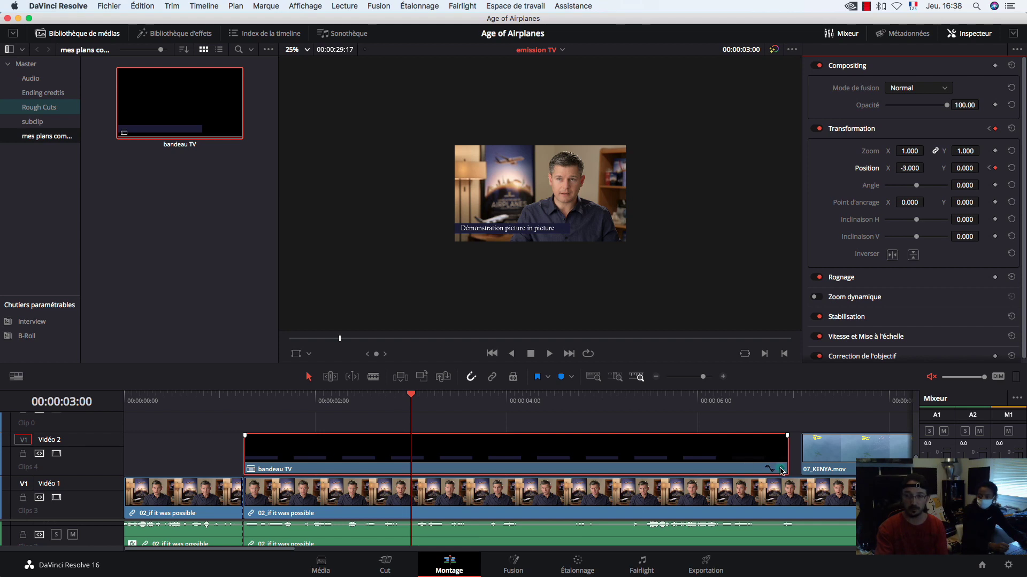
click(782, 470)
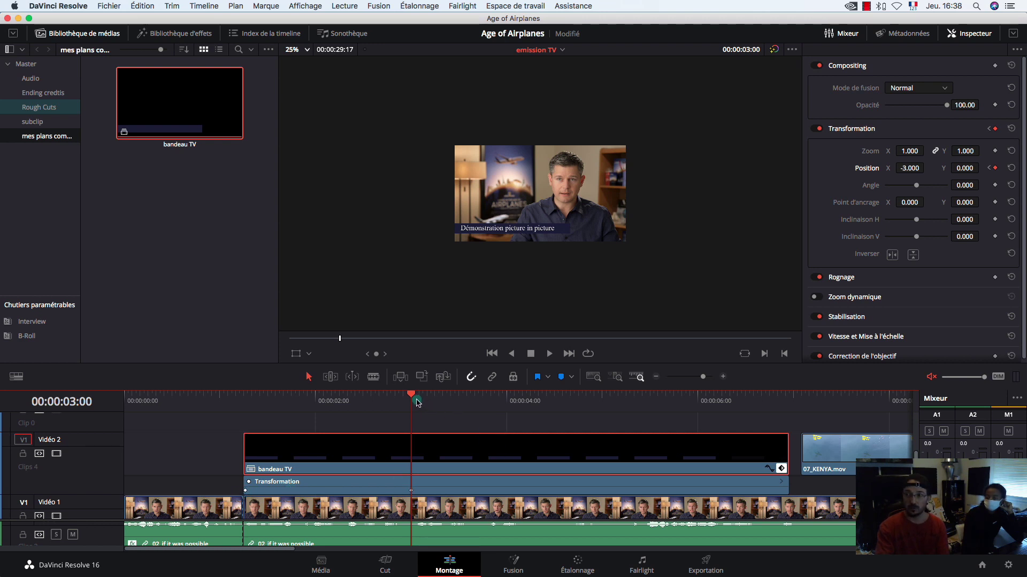
click(989, 168)
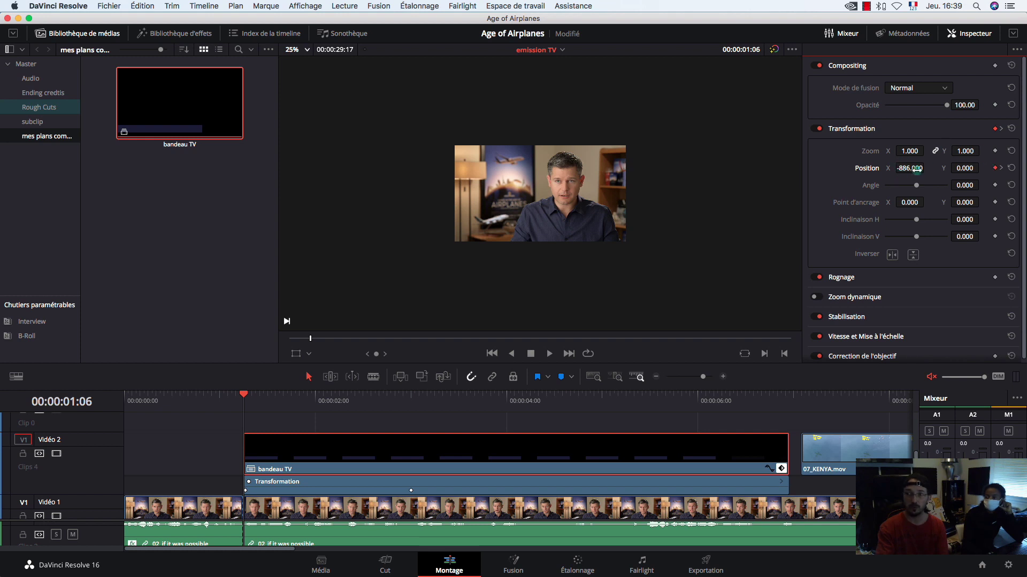
click(1001, 169)
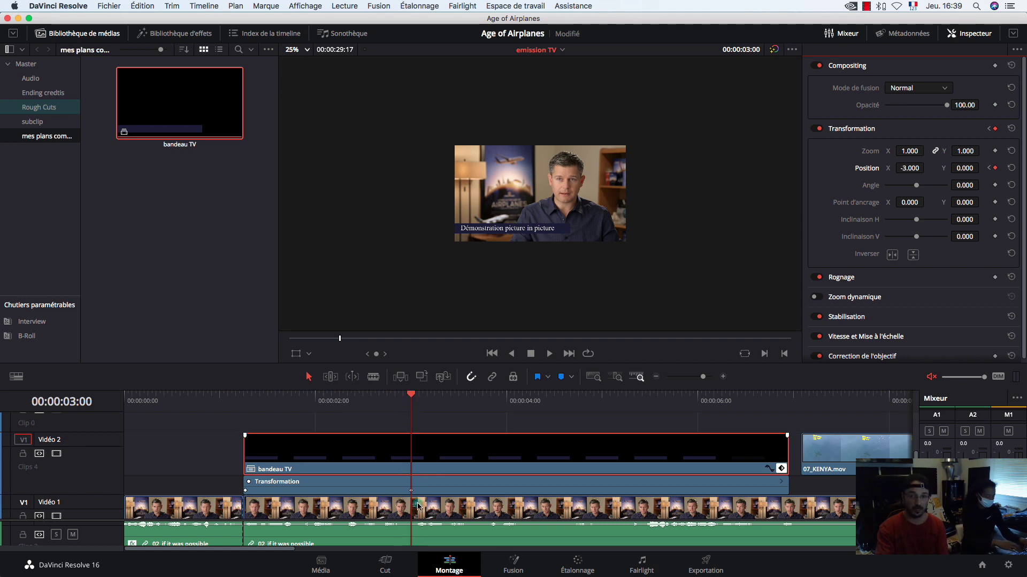
Step: Zoom the timeline in around the second Position keyframe and move the playhead back to 00:00:02:21 to check the banner's motion
key(super+equal)
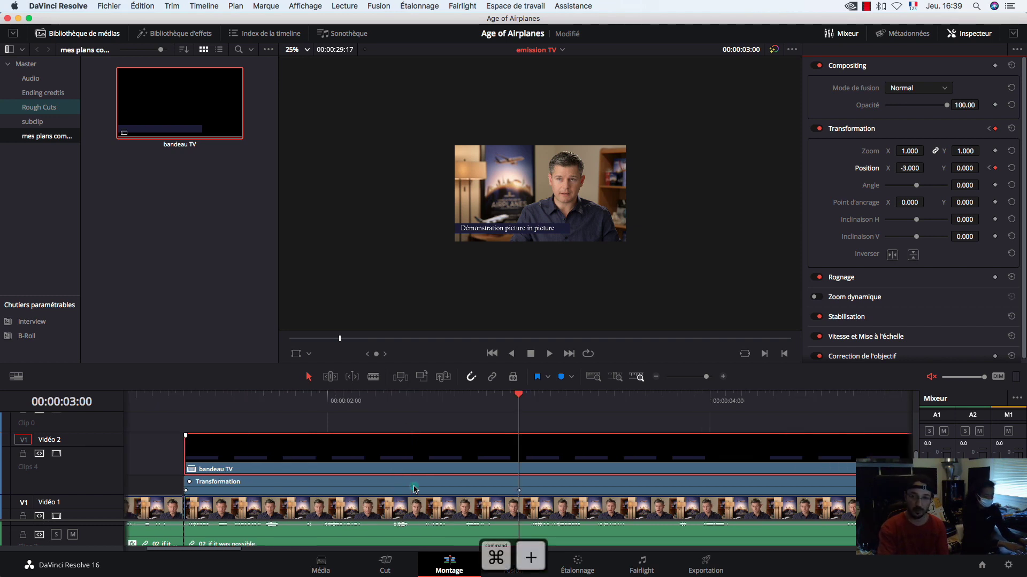
key(super+equal)
key(super+equal)
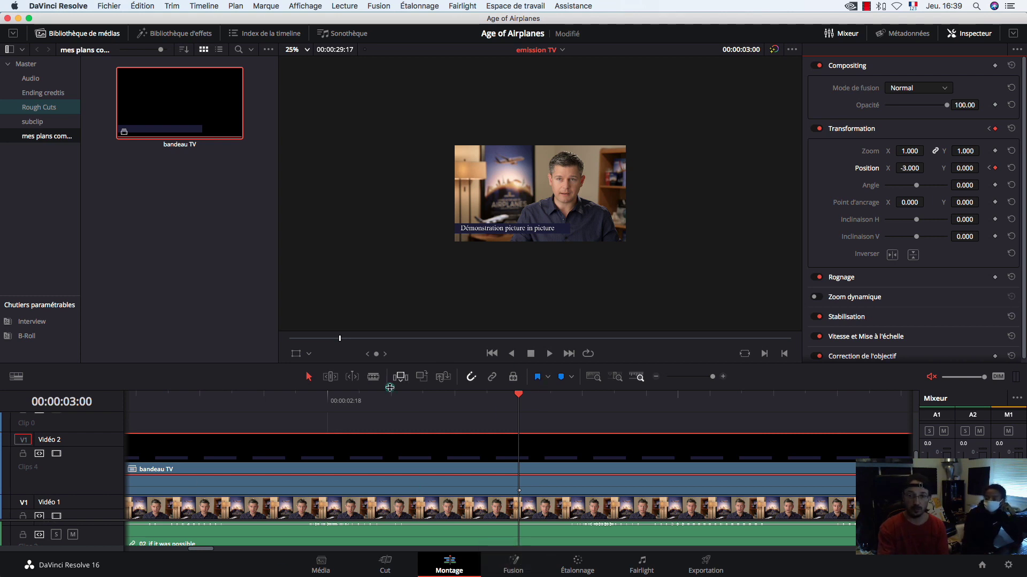
click(517, 396)
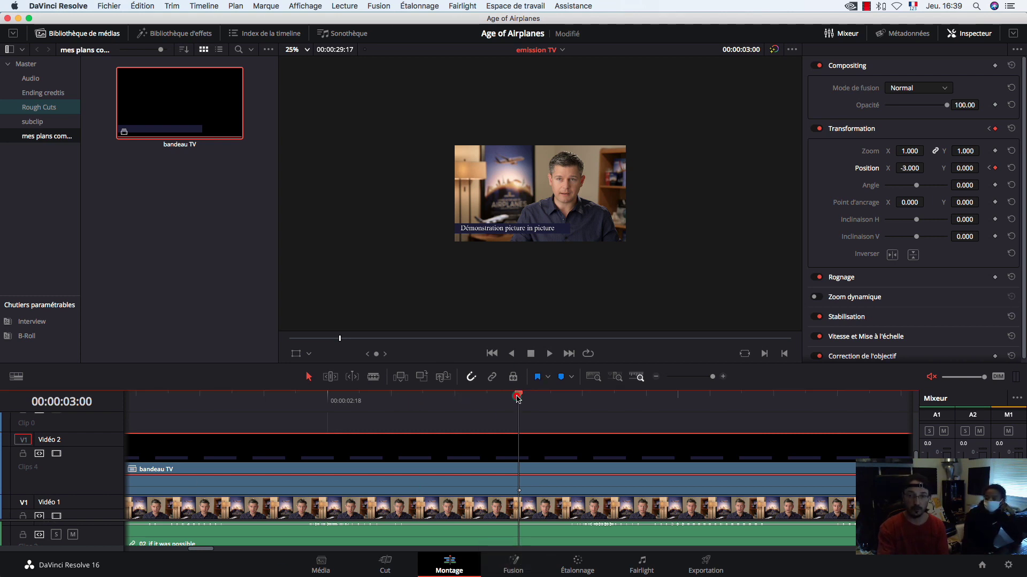
click(434, 409)
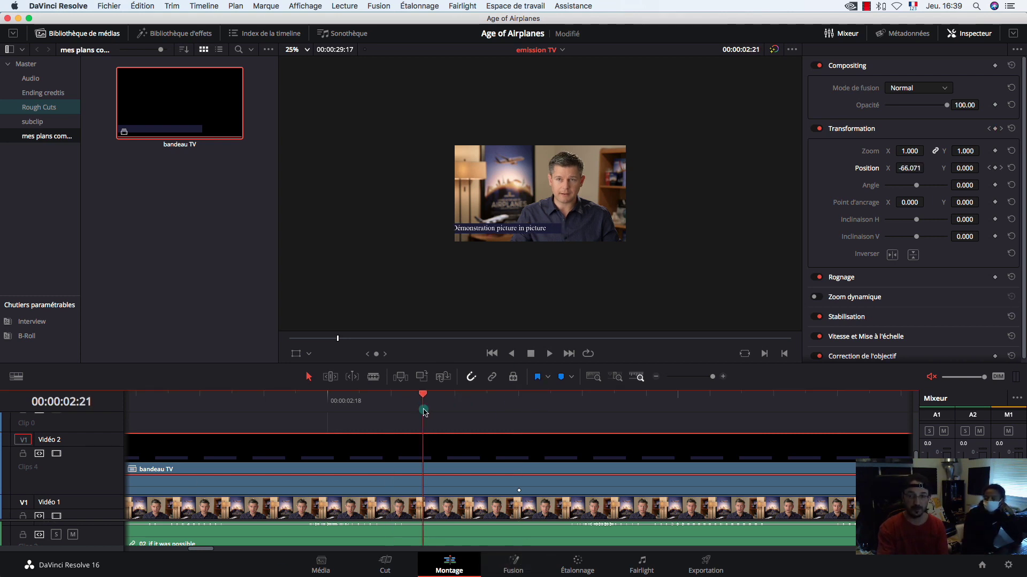
Step: Toggle timeline snapping and move the playhead onto the second Position keyframe of "bandeau TV" at 00:00:03:00
mouse_move(423, 410)
mouse_down()
mouse_move(451, 411)
mouse_move(439, 410)
mouse_up()
click(439, 413)
key(super+minus)
key(super+minus)
key(super+minus)
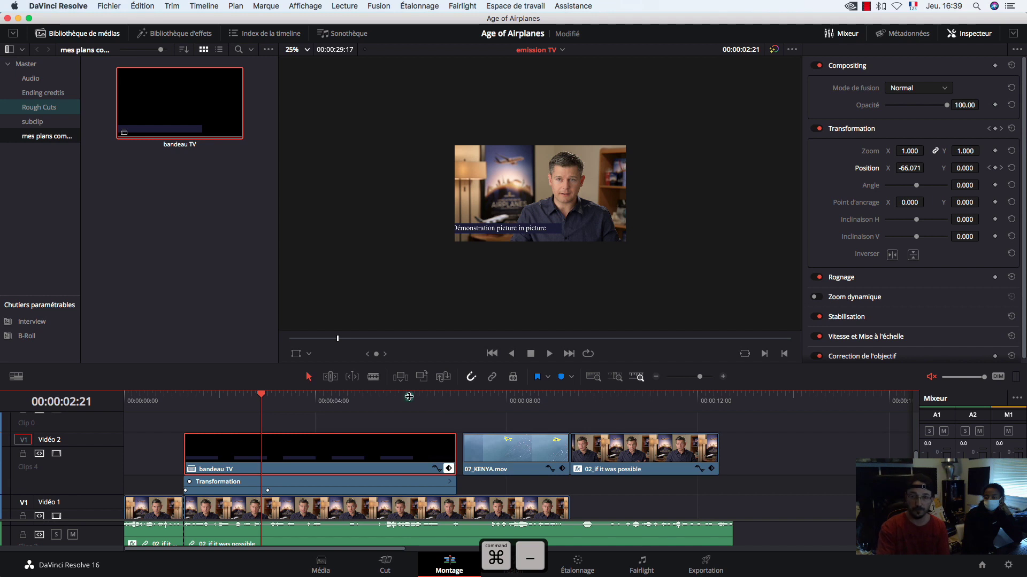
click(470, 377)
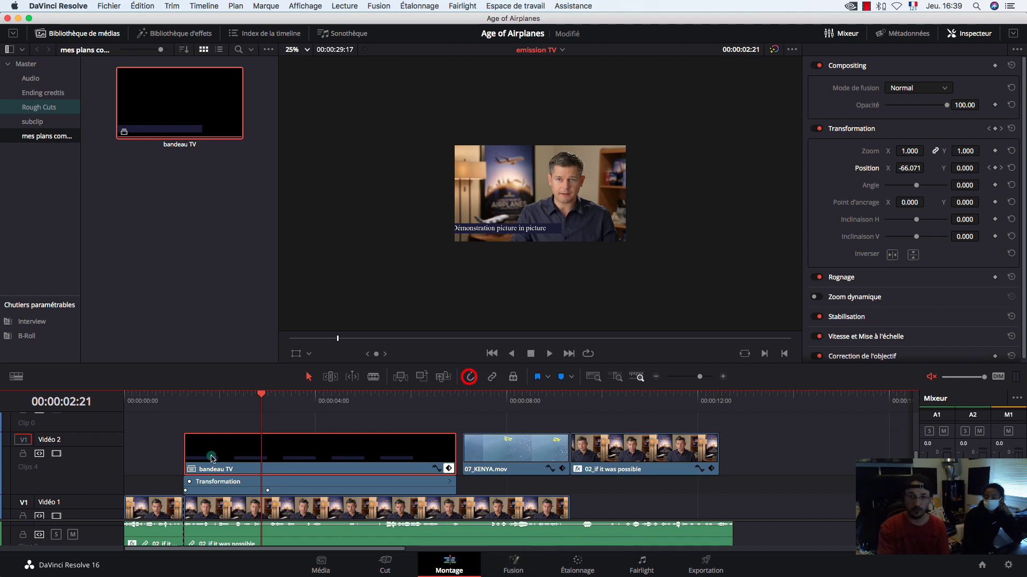
click(263, 395)
drag(263, 395, 268, 396)
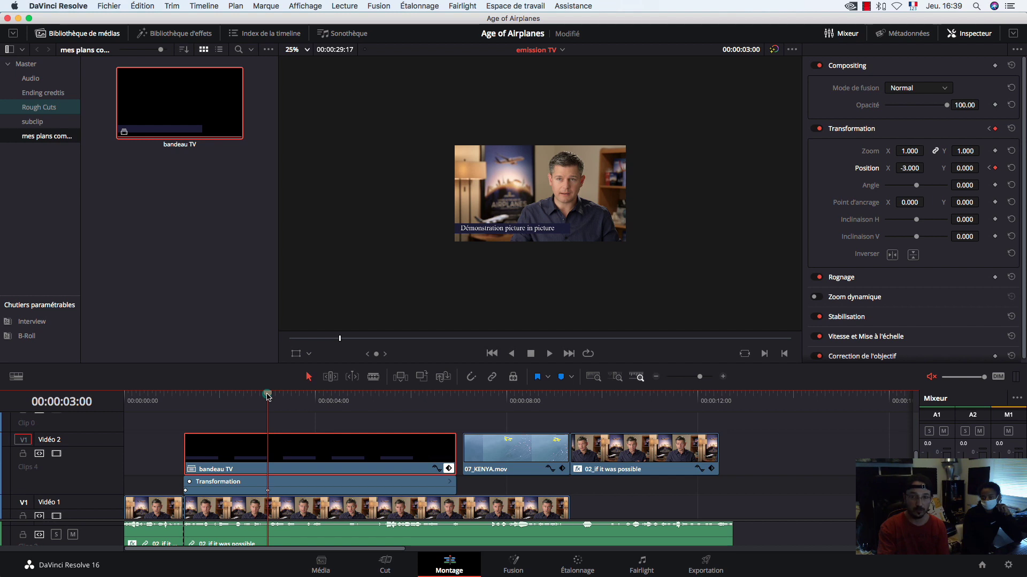
Step: Compare the banner's position at 00:00:02:23 with the second Position keyframe by jumping from that frame to the keyframe
key(super+plus)
key(super+plus)
key(super+plus)
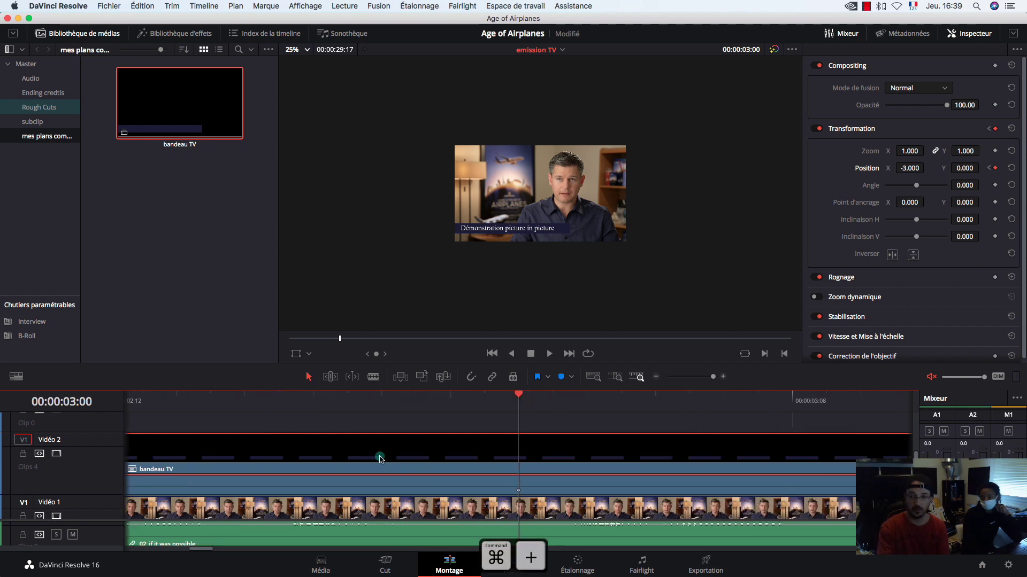
click(484, 395)
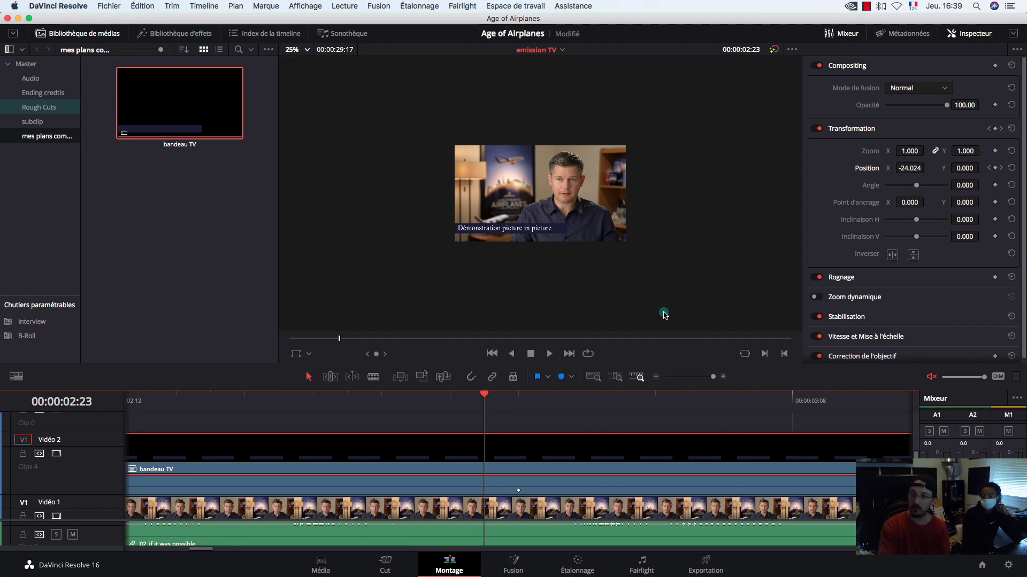
click(1000, 169)
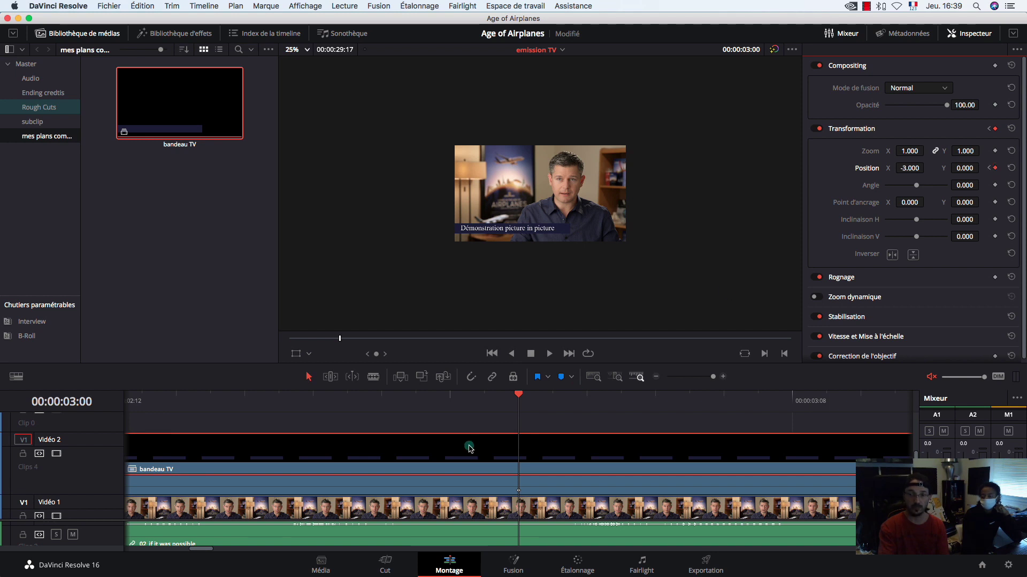
key(super+minus)
key(super+minus)
key(super+minus)
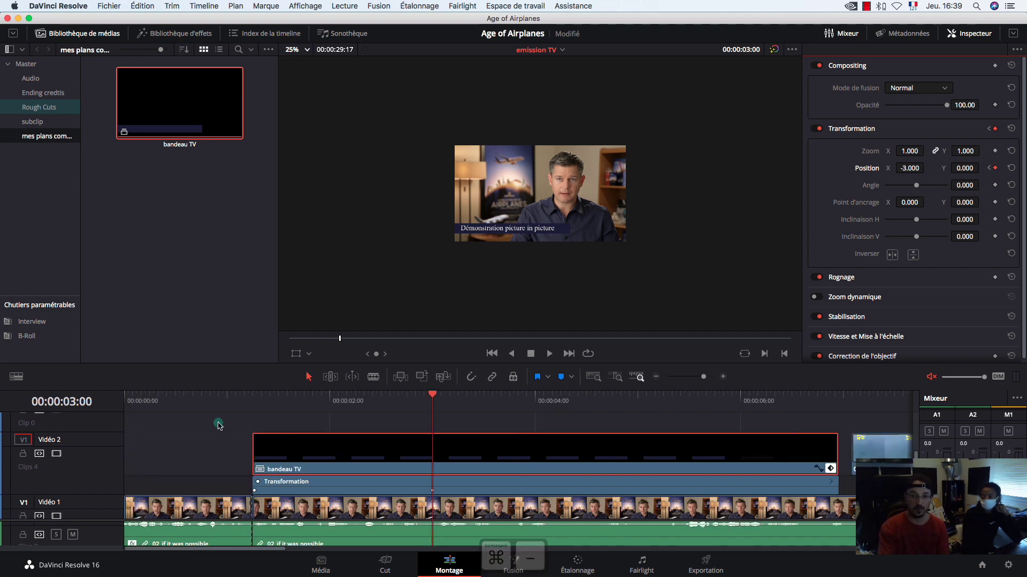
Step: Place the playhead at the start of "bandeau TV" at 00:00:01:06 and enlarge the viewer image to fit its area
click(253, 400)
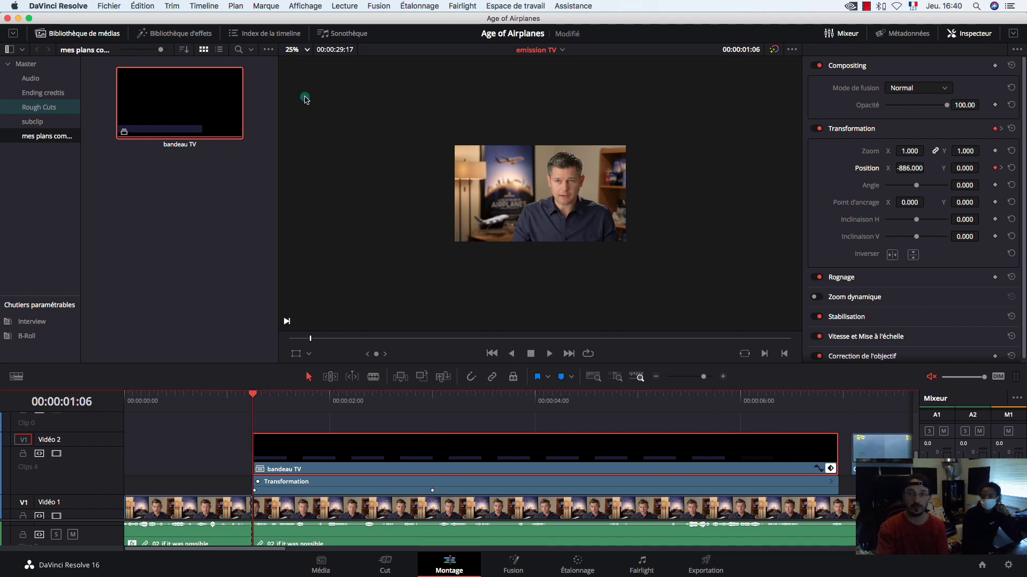
click(303, 49)
click(301, 65)
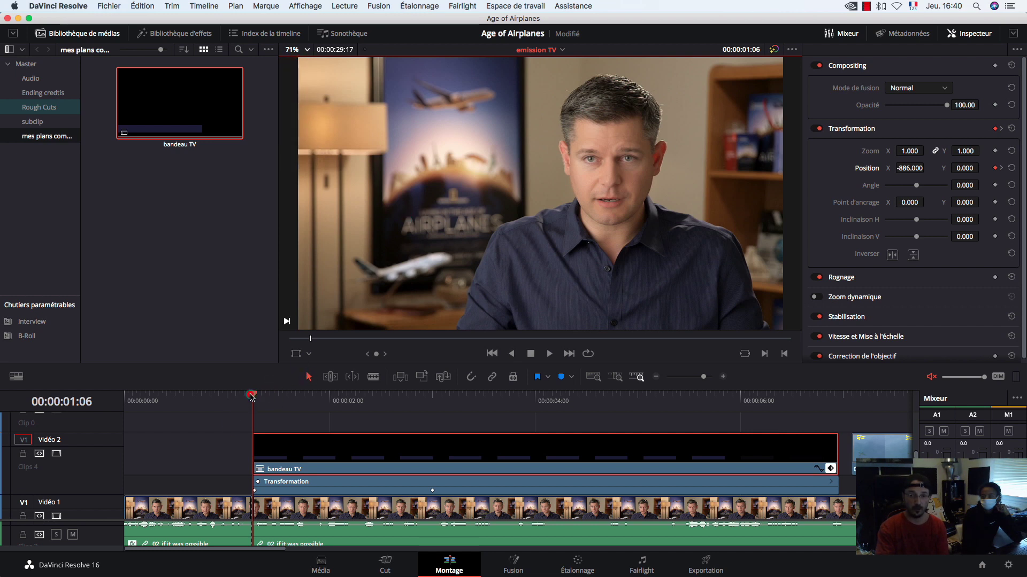
Step: Scrub from the first Position keyframe past the second to 00:00:03:16 to check the banner sliding in
mouse_move(250, 395)
mouse_down()
mouse_move(145, 397)
mouse_move(251, 403)
mouse_up()
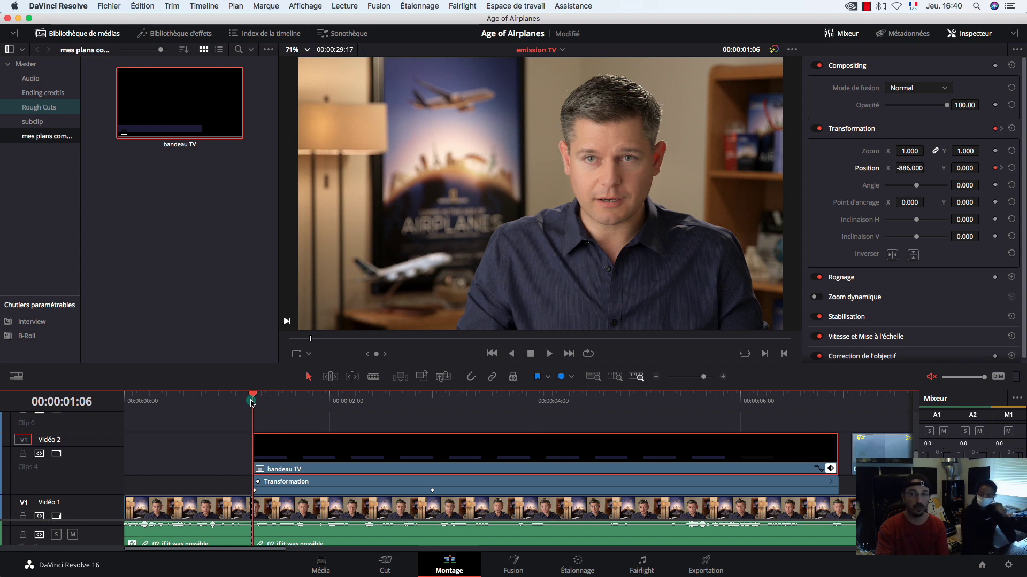
drag(252, 403, 432, 401)
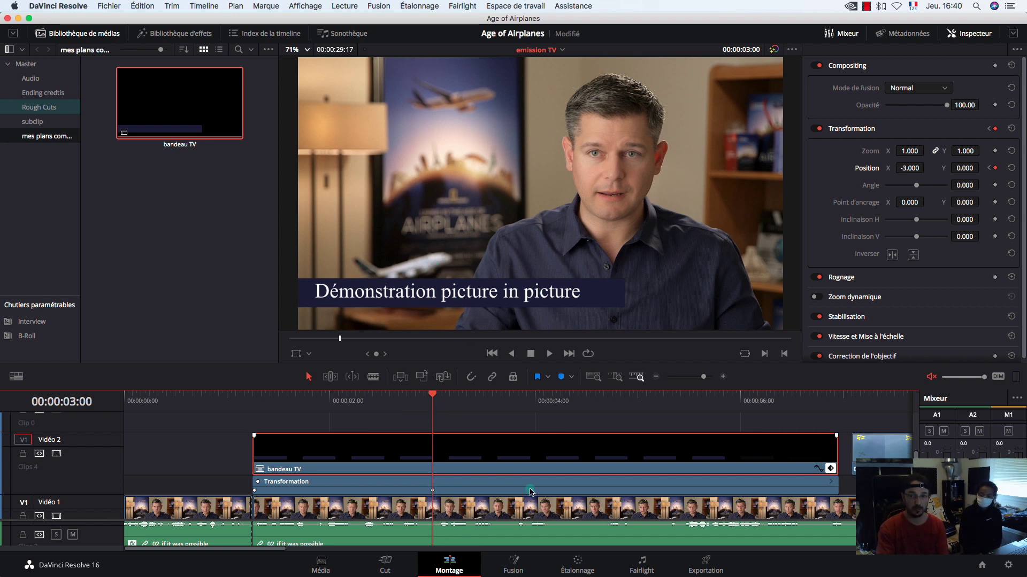
drag(432, 398, 501, 399)
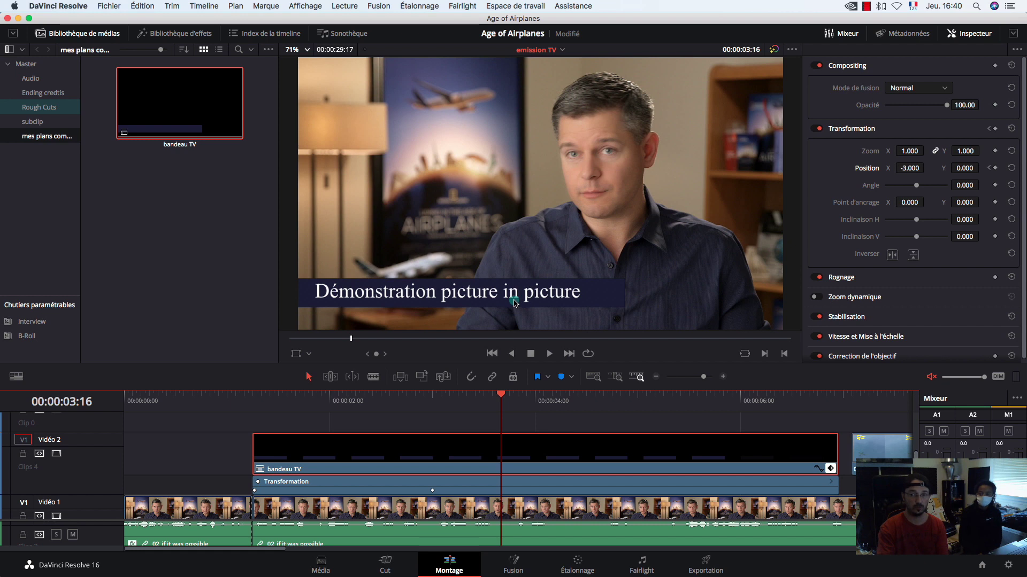
Step: Play the timeline from its start through the end of "bandeau TV" to review the banner's entrance
click(215, 396)
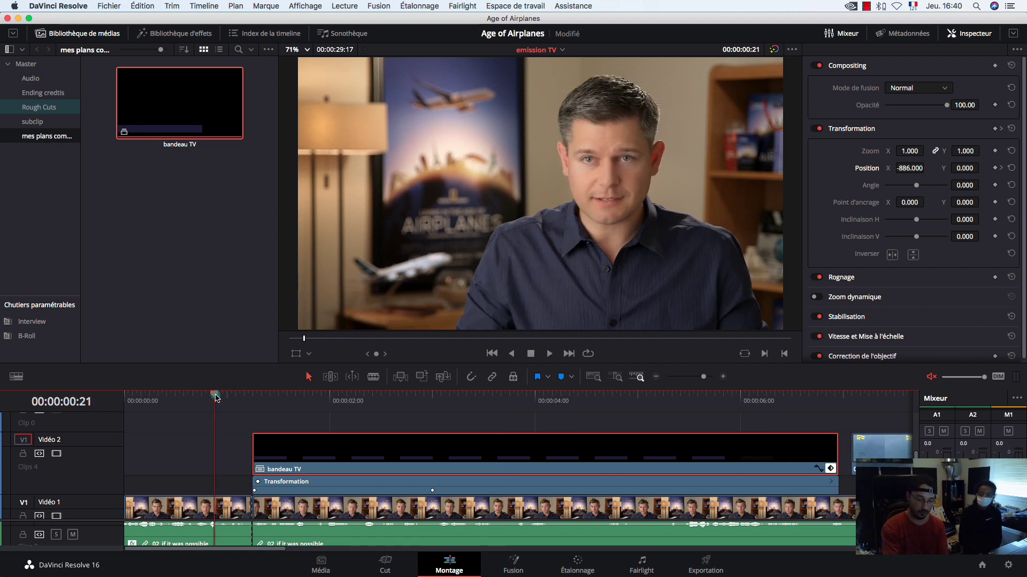
key(Home)
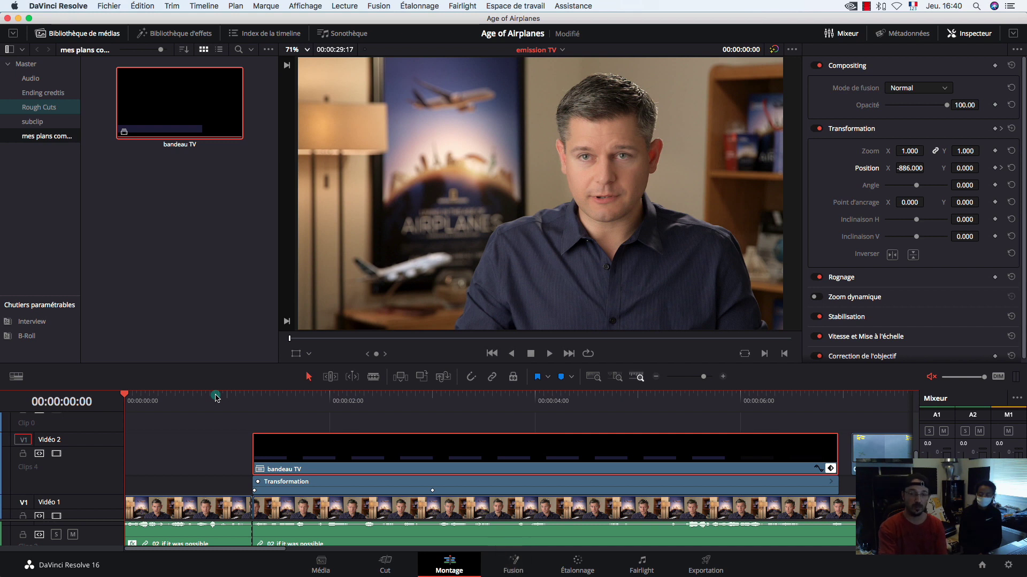
key(space)
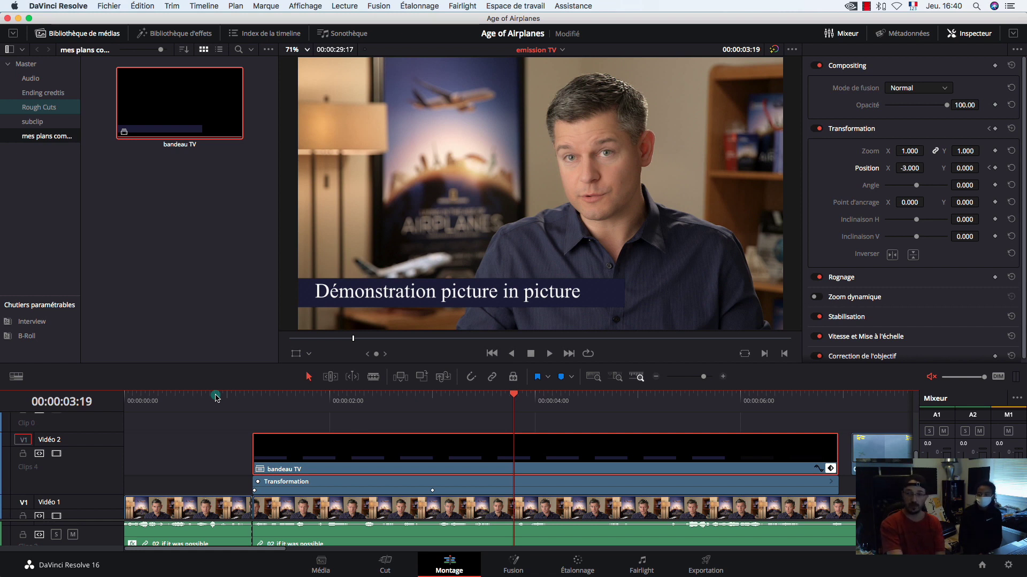
key(space)
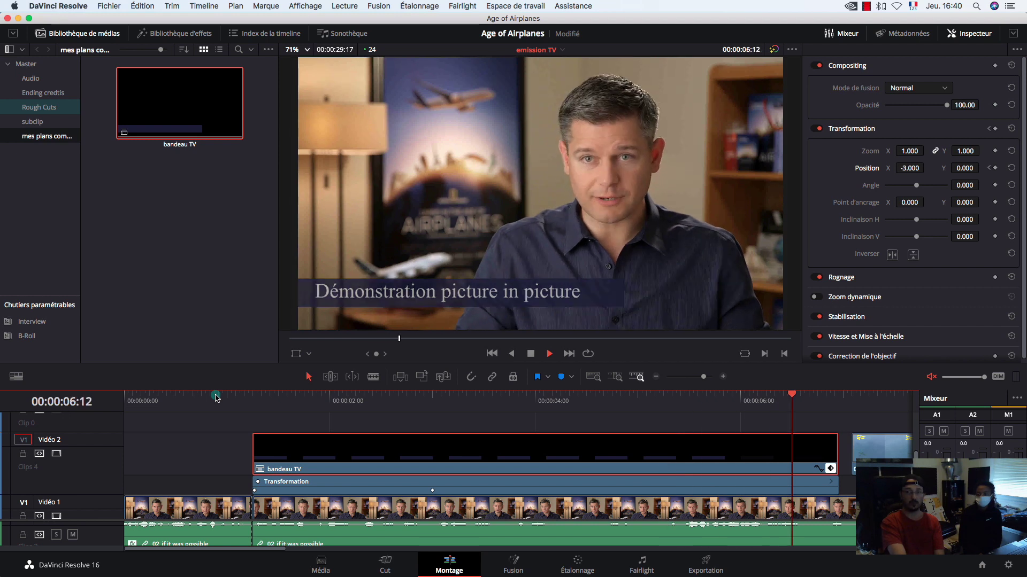
key(space)
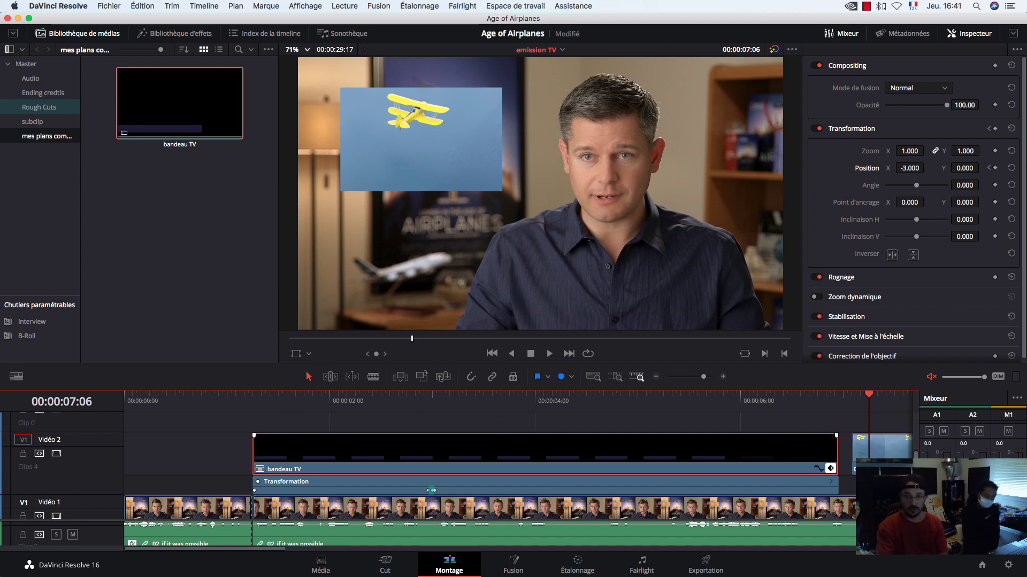
Step: Move the second Position keyframe of "bandeau TV" to 00:00:02:23 in the keyframe track
click(427, 396)
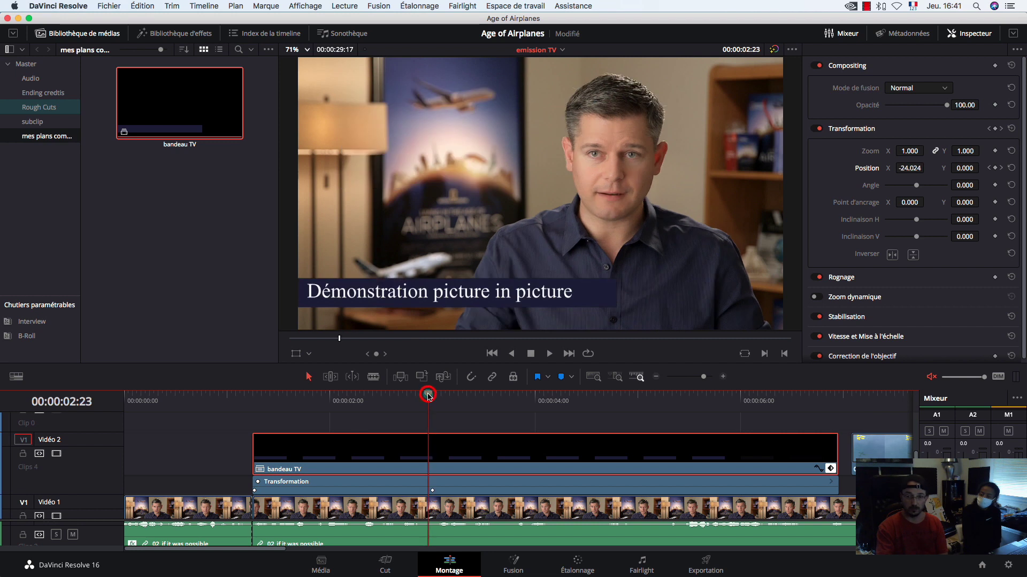
key(super+plus)
key(super+plus)
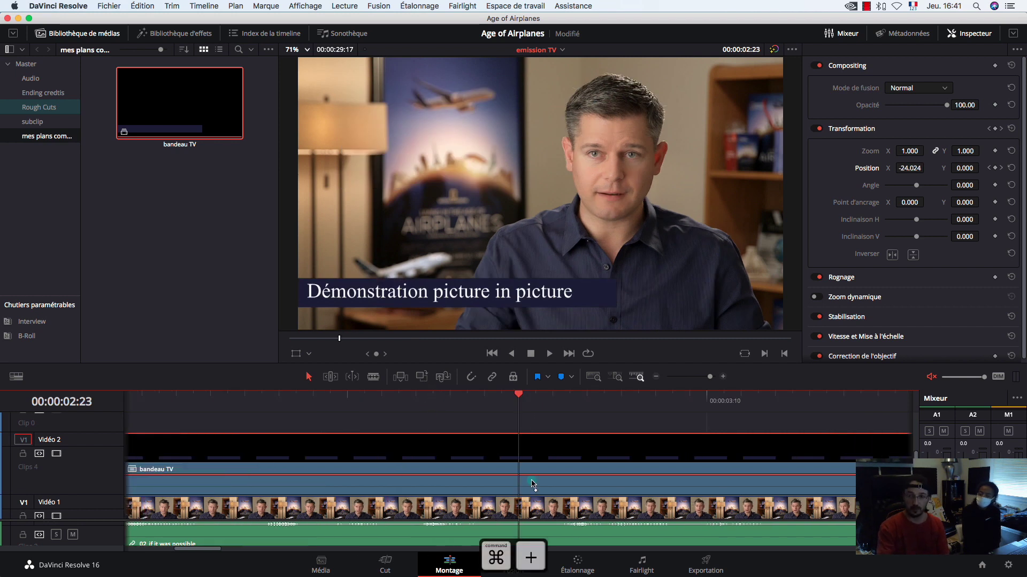
drag(535, 490, 516, 490)
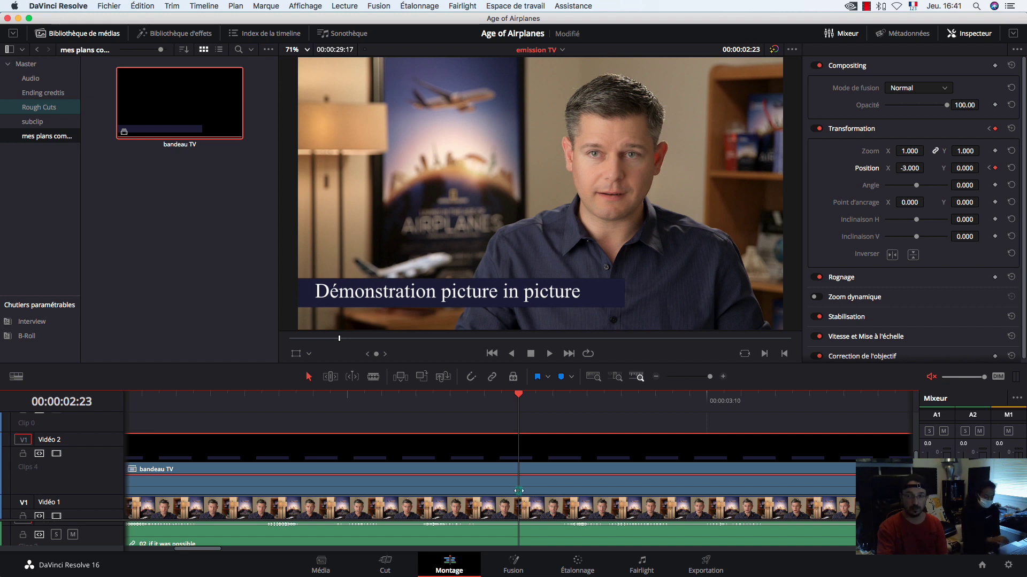
key(super+minus)
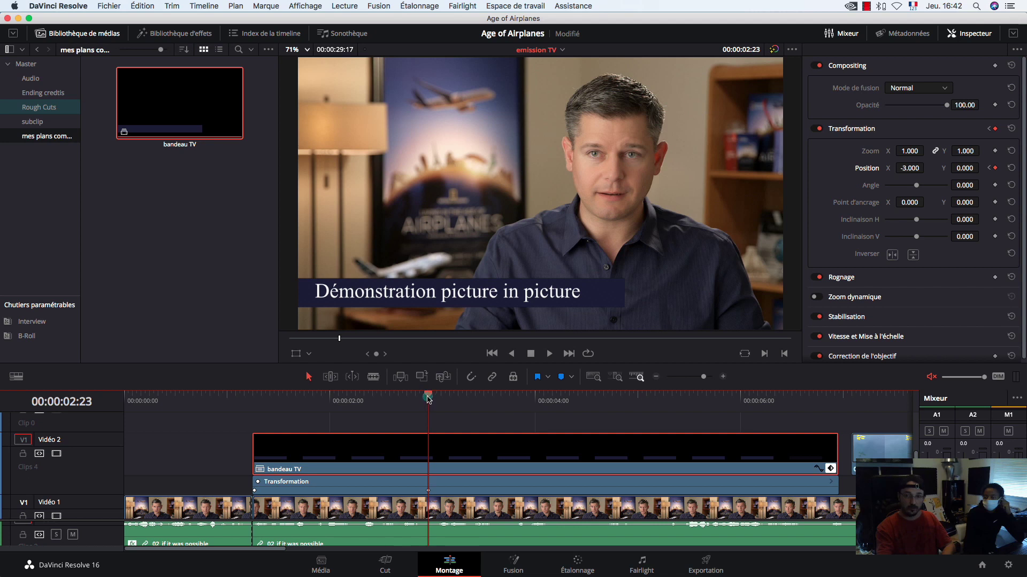
Step: Create a Zoom keyframe for "bandeau TV" at 00:00:01:06 with Zoom X and Y set to 0
drag(428, 398, 255, 407)
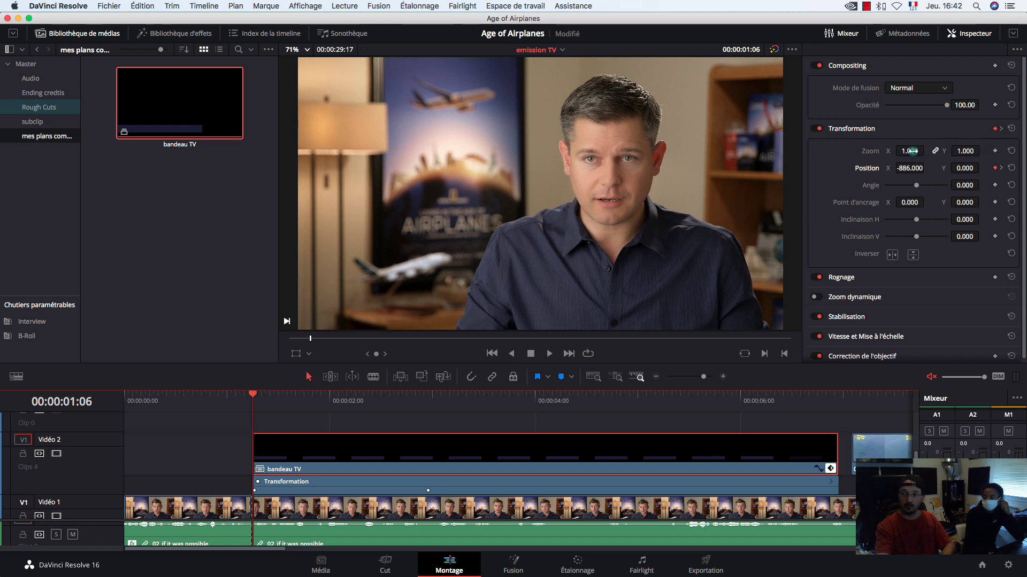
drag(912, 151, 836, 150)
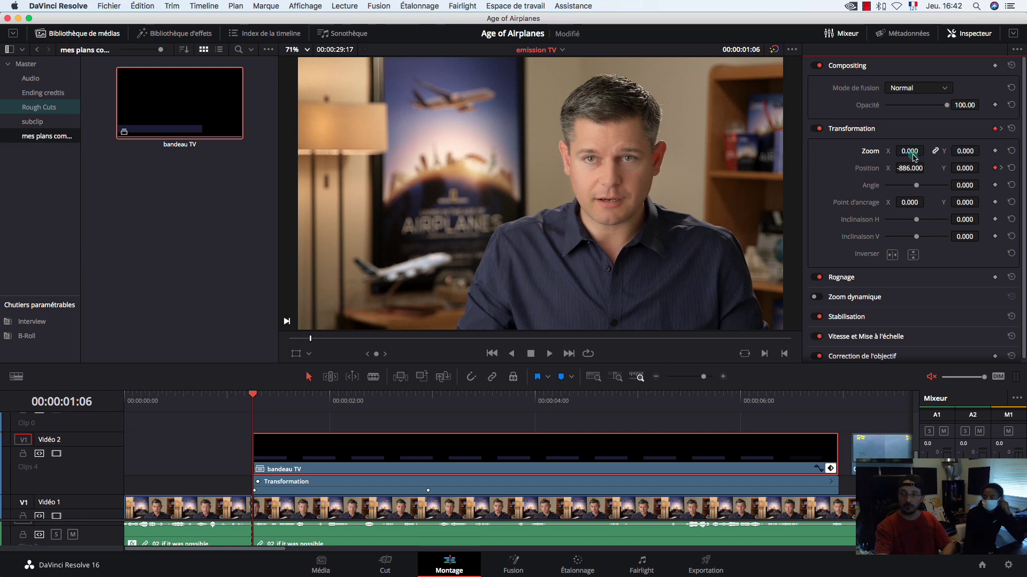
click(994, 152)
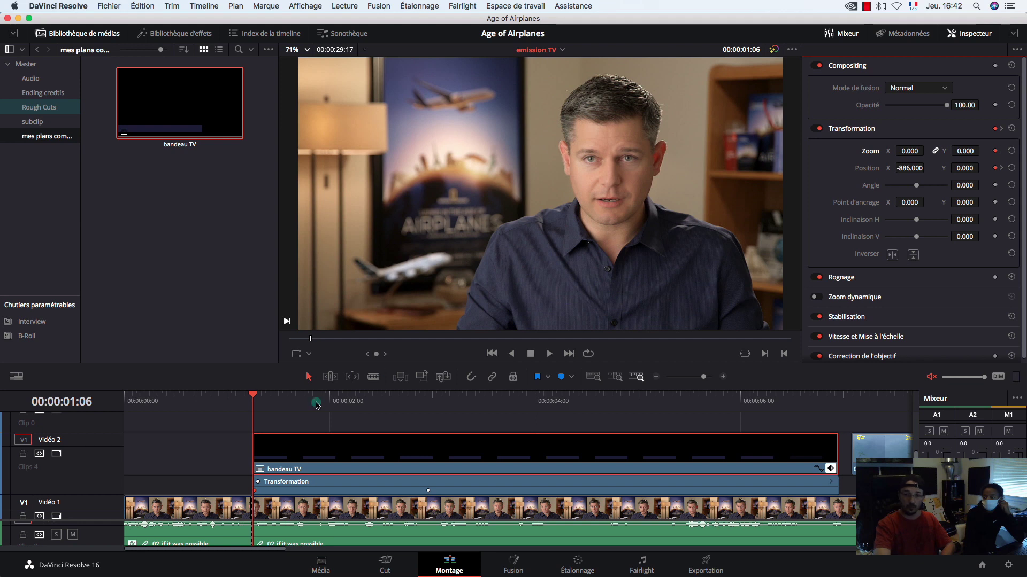
Step: Create a second Zoom keyframe for "bandeau TV" at 00:00:02:11 with Zoom X and Y reset to 1.000
drag(252, 397, 419, 417)
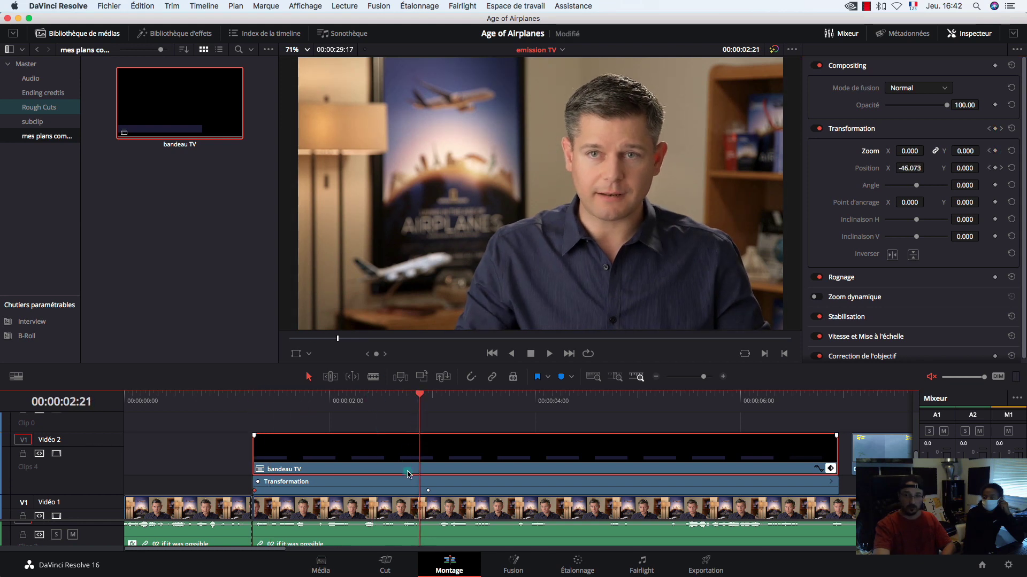
click(429, 490)
drag(419, 395, 378, 397)
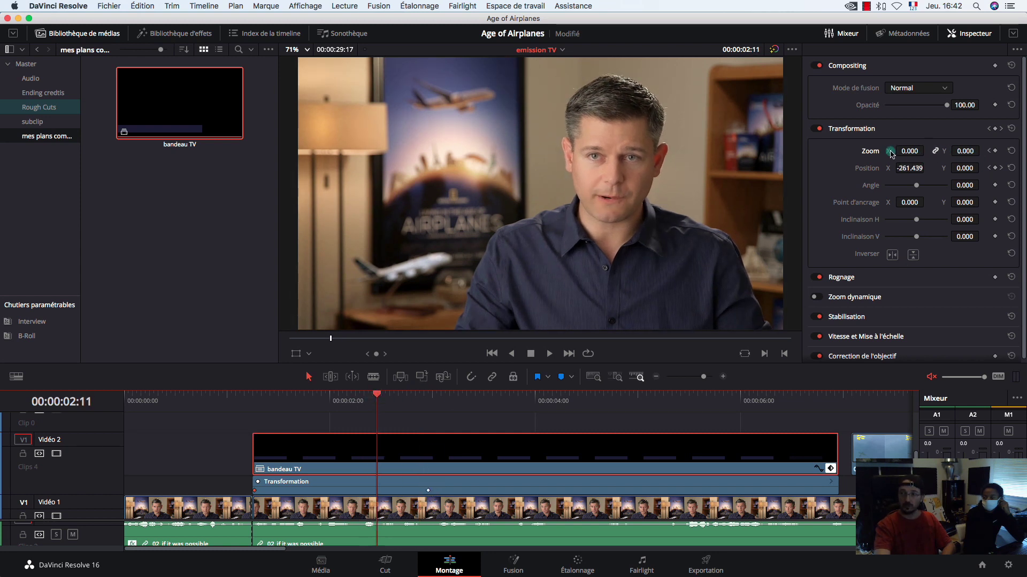
double_click(873, 151)
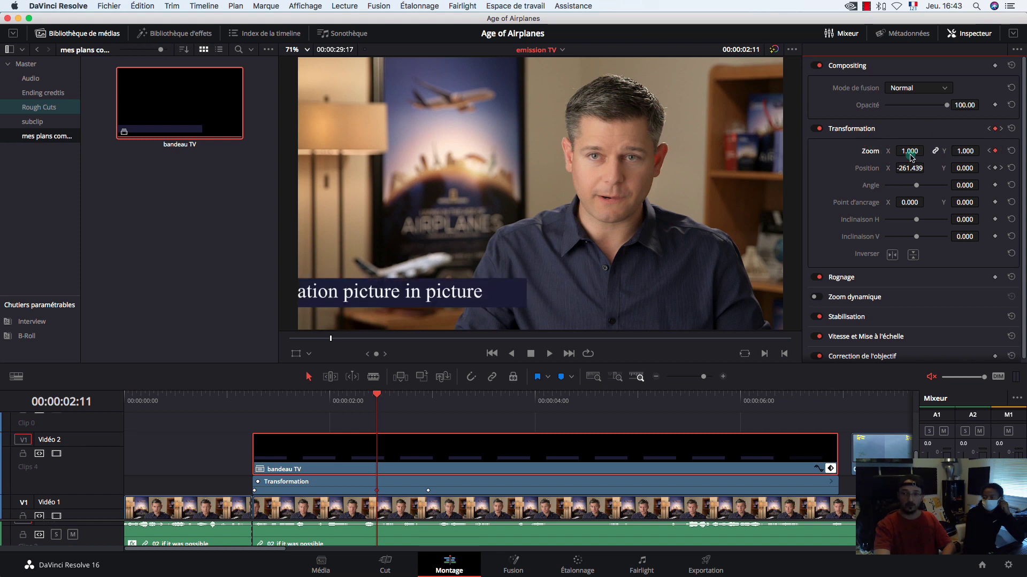
click(936, 150)
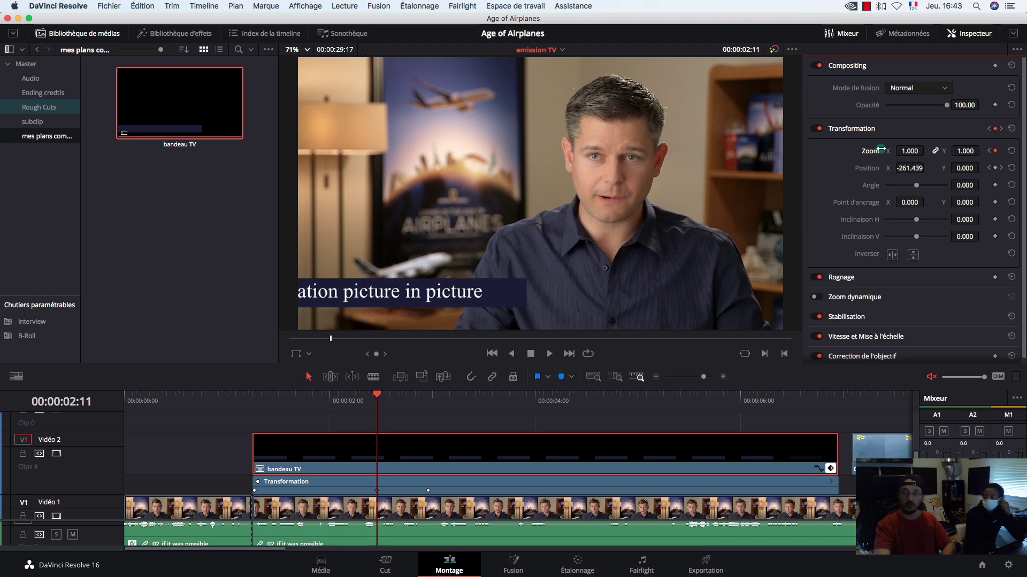
click(993, 148)
Step: Expand the Transformation keyframe track under "bandeau TV" to show the separate Zoom X, Zoom Y and Position rows
click(830, 485)
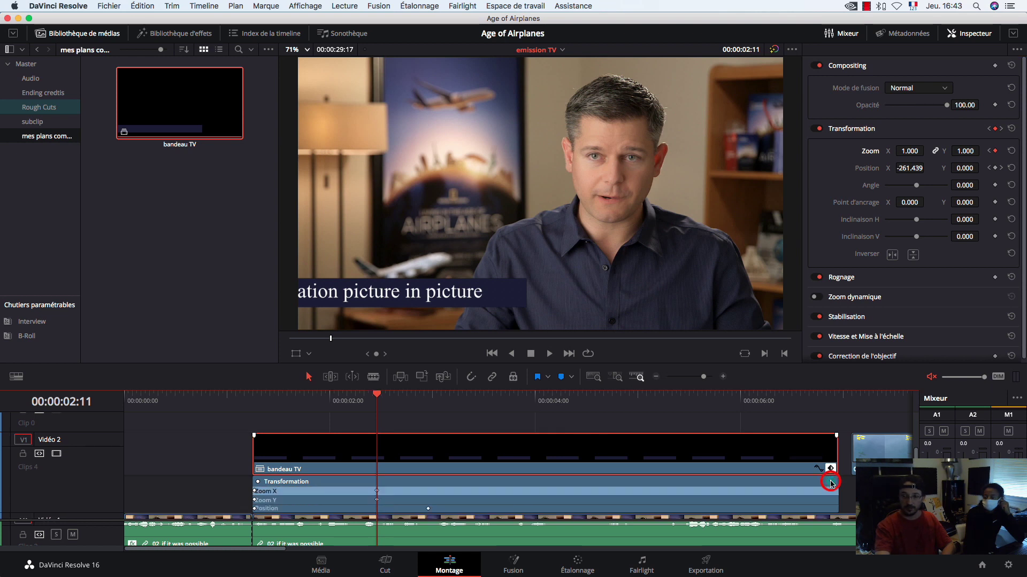
click(330, 439)
scroll(201, 426, down, 2)
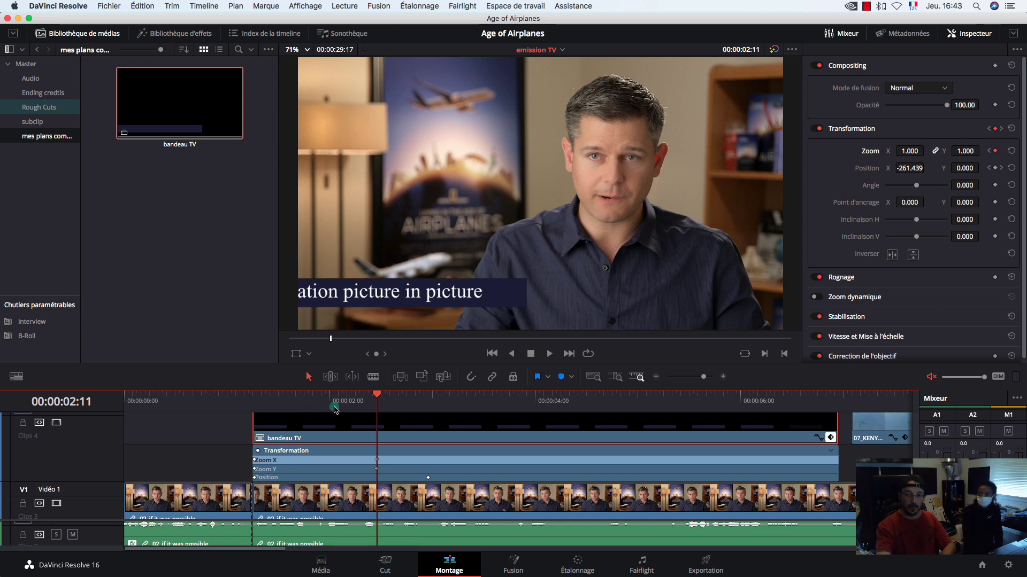
Step: Play the banner animation from 00:00:00:22, then scrub between 00:00:01:22 and 00:00:02:23 to check the combined zoom and slide
click(373, 397)
drag(365, 399, 220, 408)
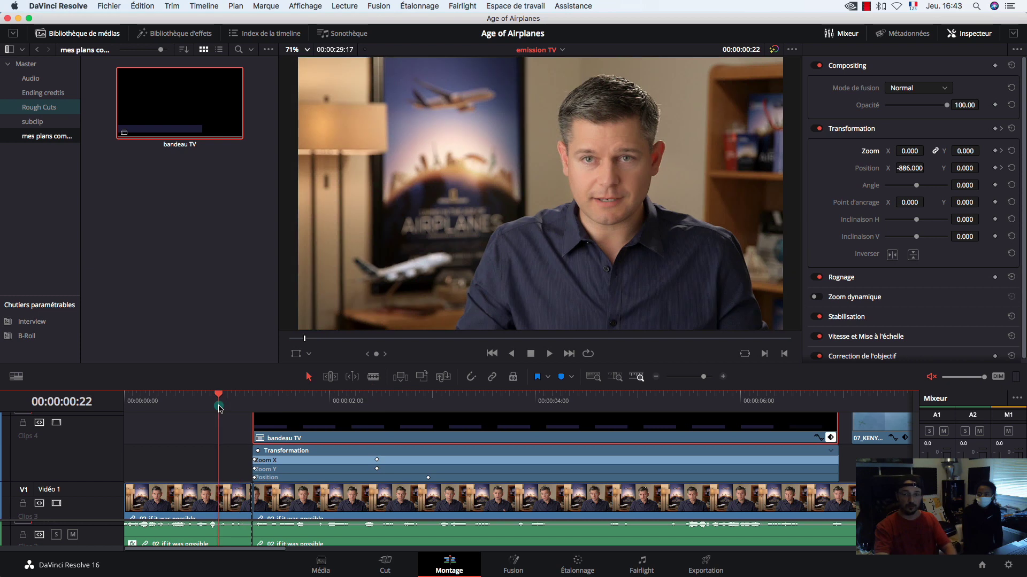
key(space)
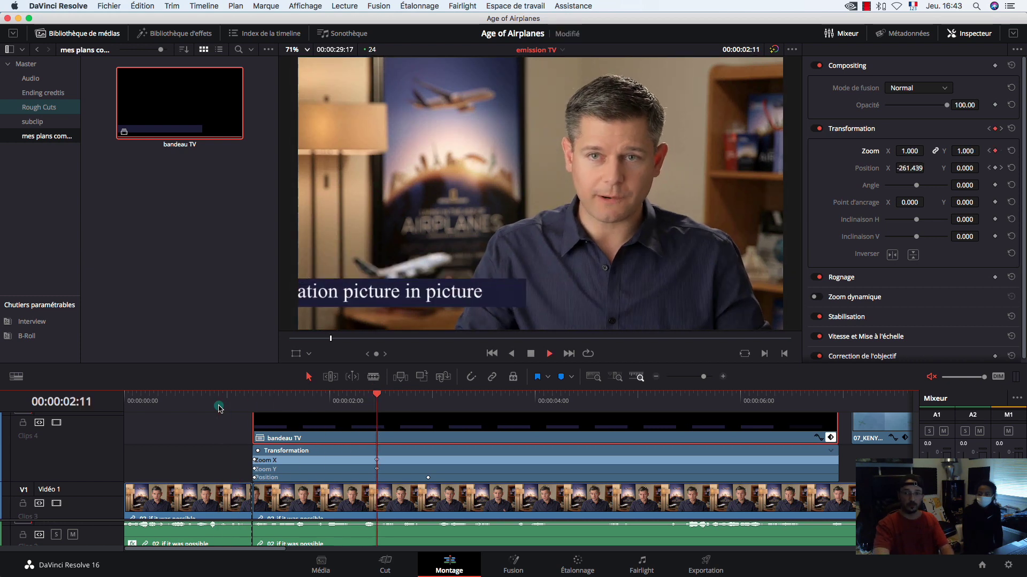
key(space)
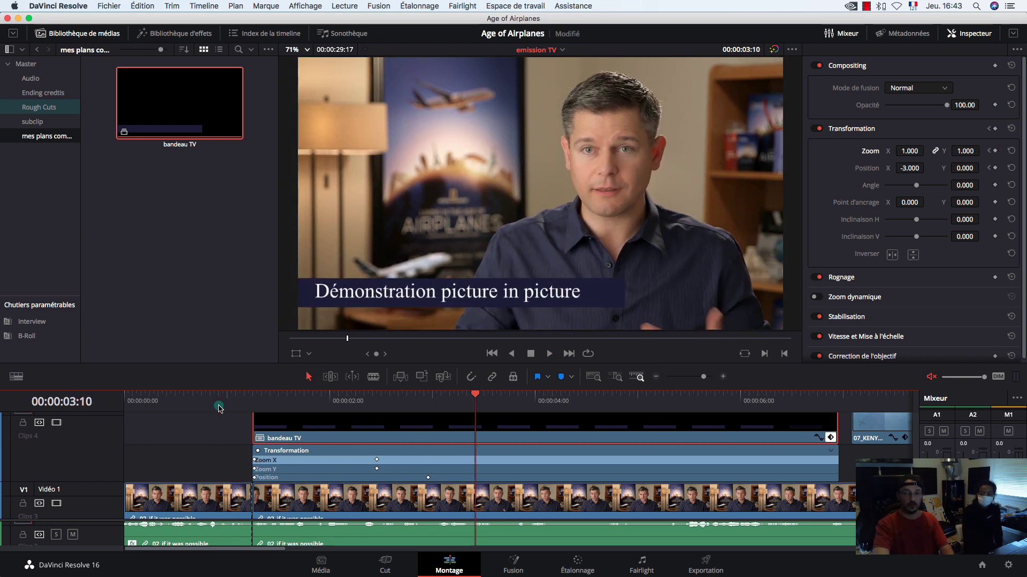
drag(352, 394, 323, 393)
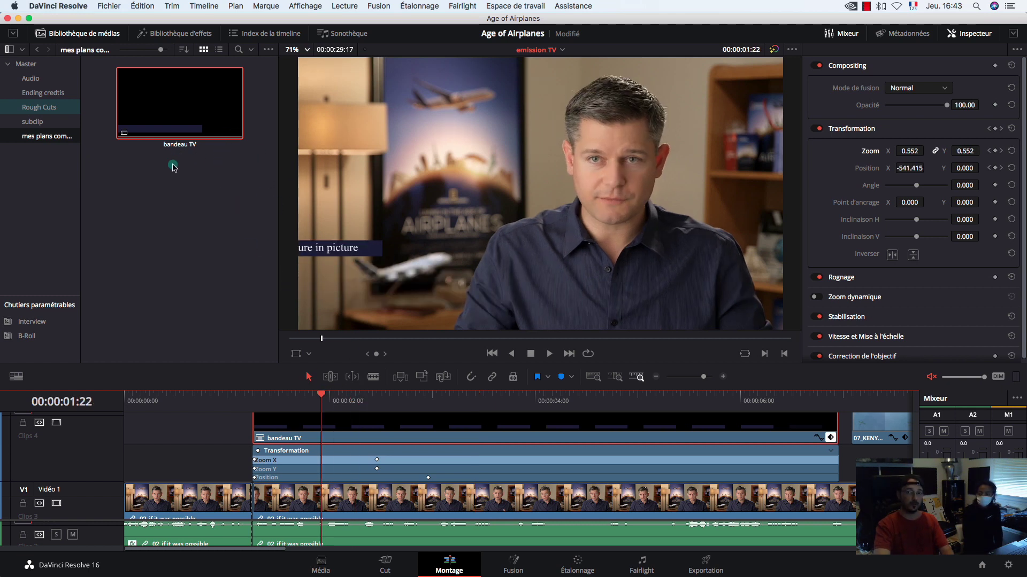
drag(319, 394, 428, 391)
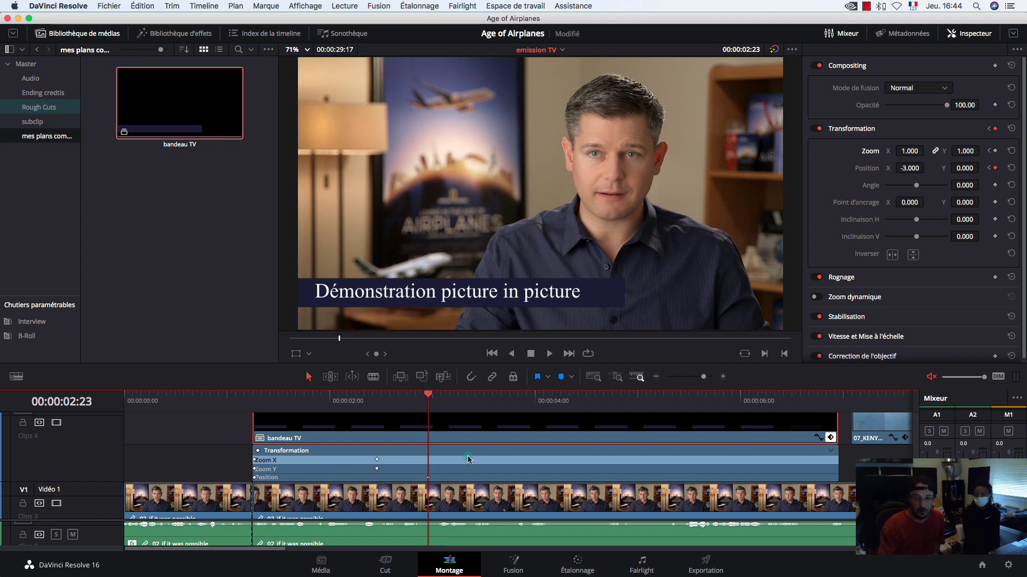
Step: Reset the Zoom of "bandeau TV" to 1.000 at 00:00:01:06, removing its Zoom keyframes and keeping only the Position animation
right_click(429, 477)
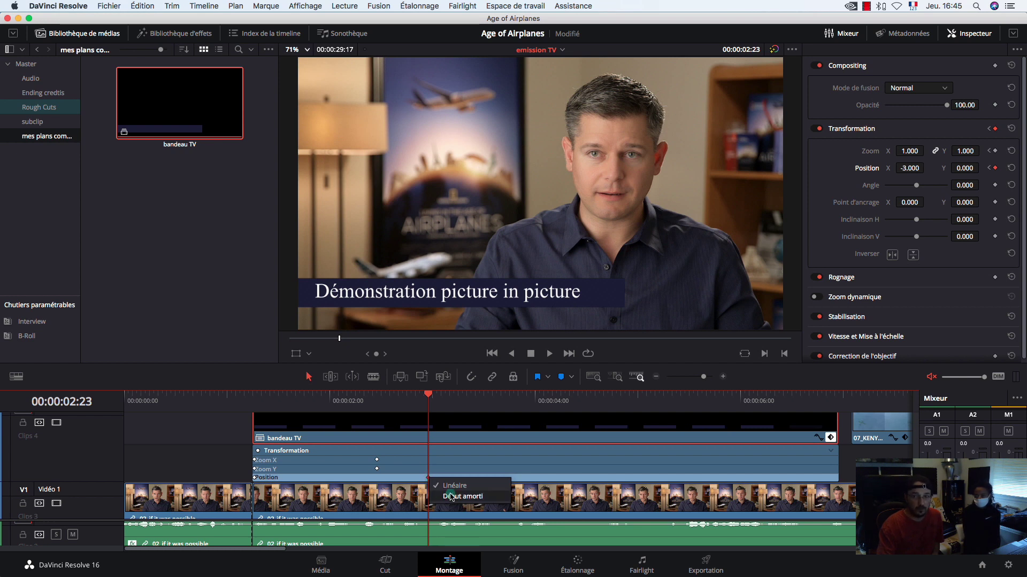
drag(427, 396, 253, 398)
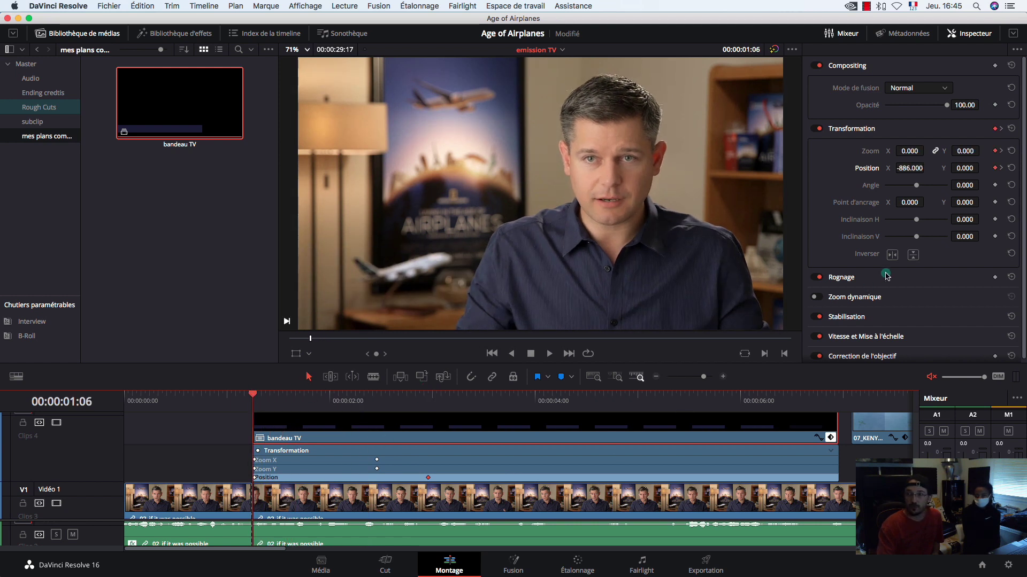
click(1012, 152)
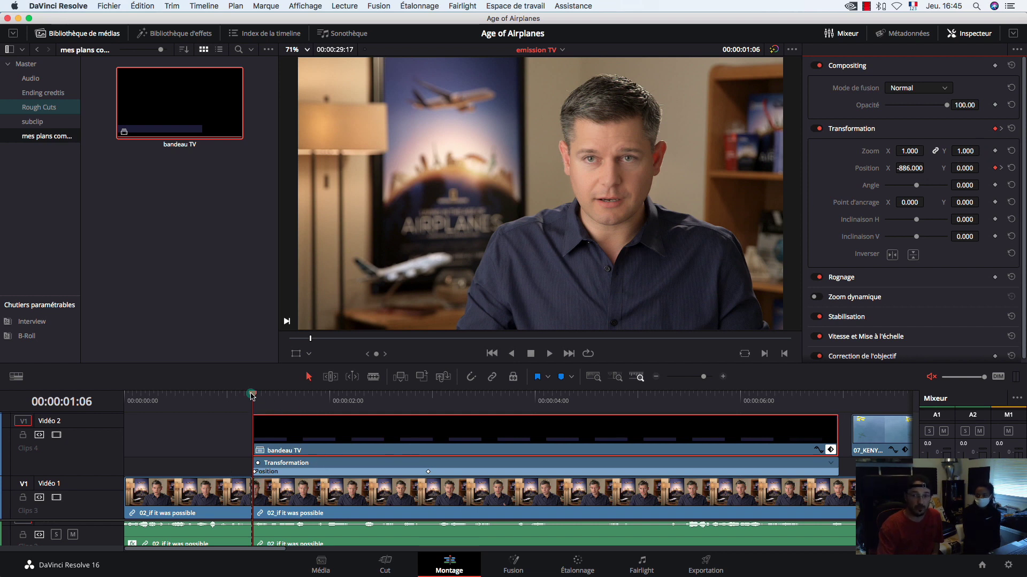
Step: Play the banner's Position-only slide-in twice from 00:00:01:06 to check its linear movement
key(space)
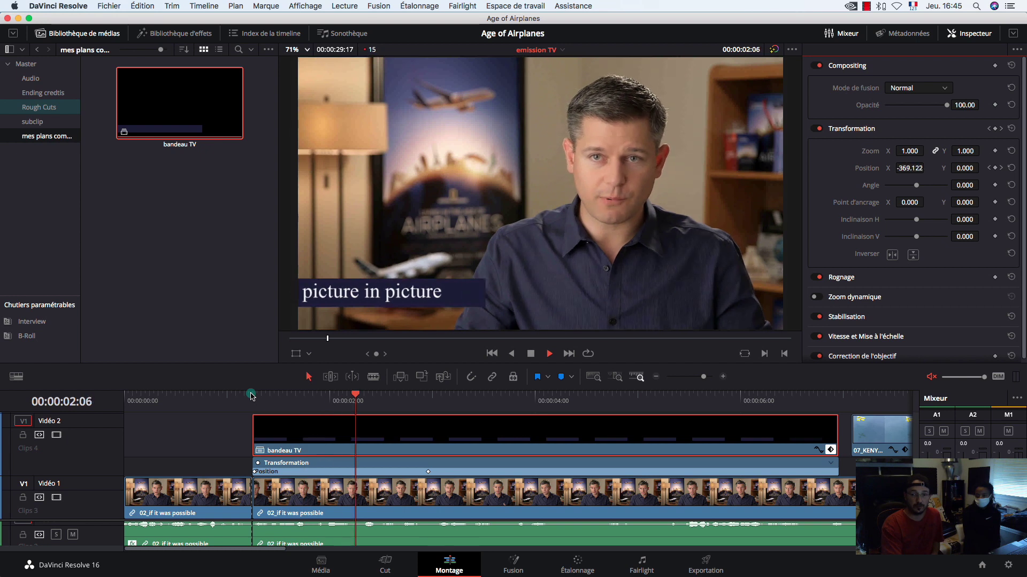
click(251, 396)
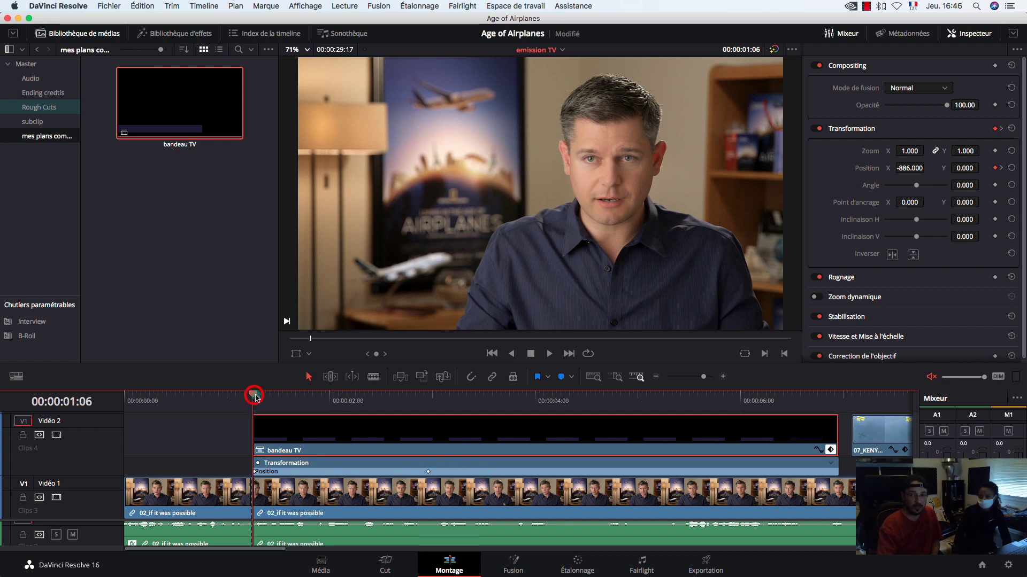
mouse_move(254, 398)
mouse_down()
mouse_move(430, 403)
mouse_move(253, 408)
mouse_up()
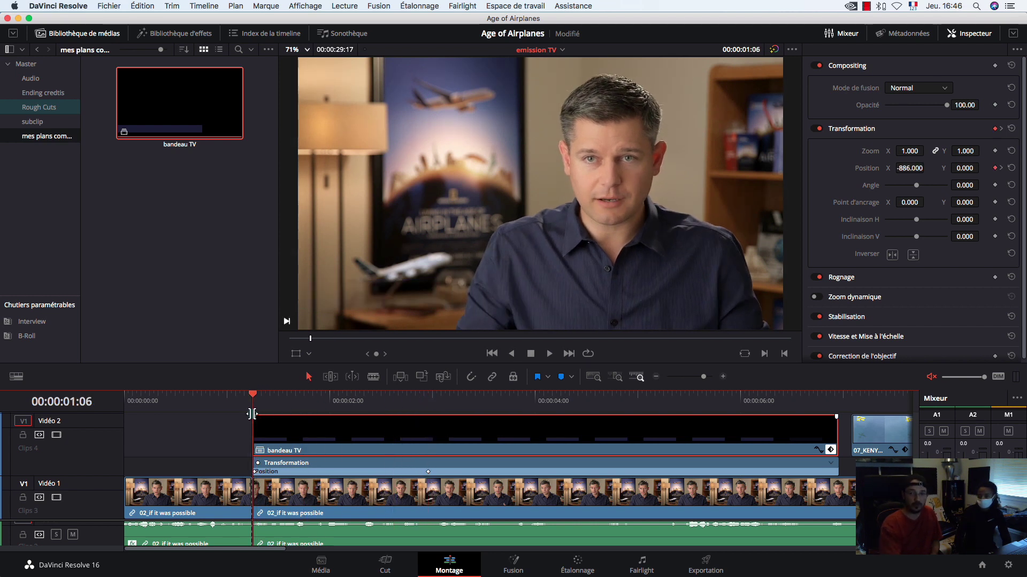
key(space)
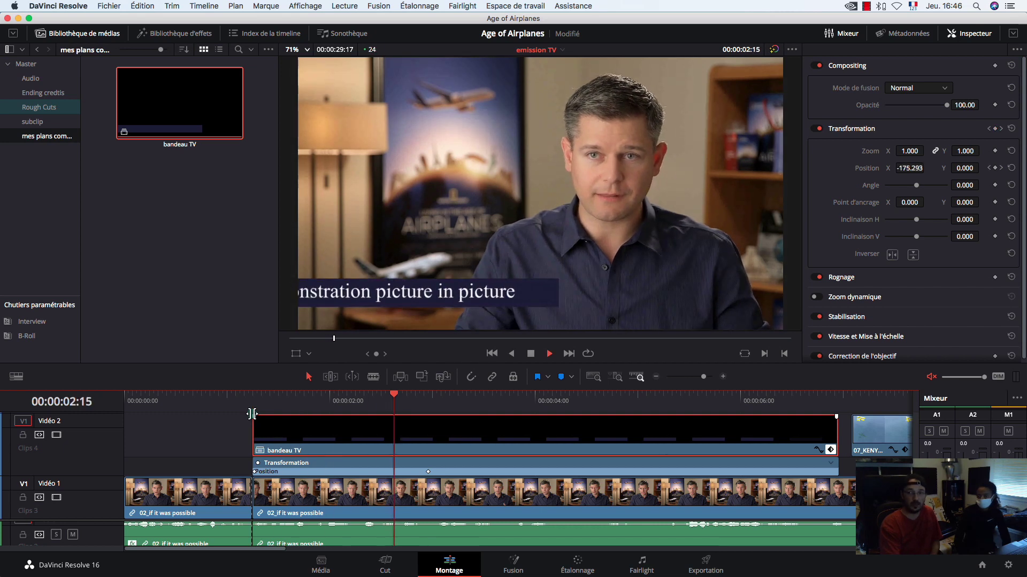
key(space)
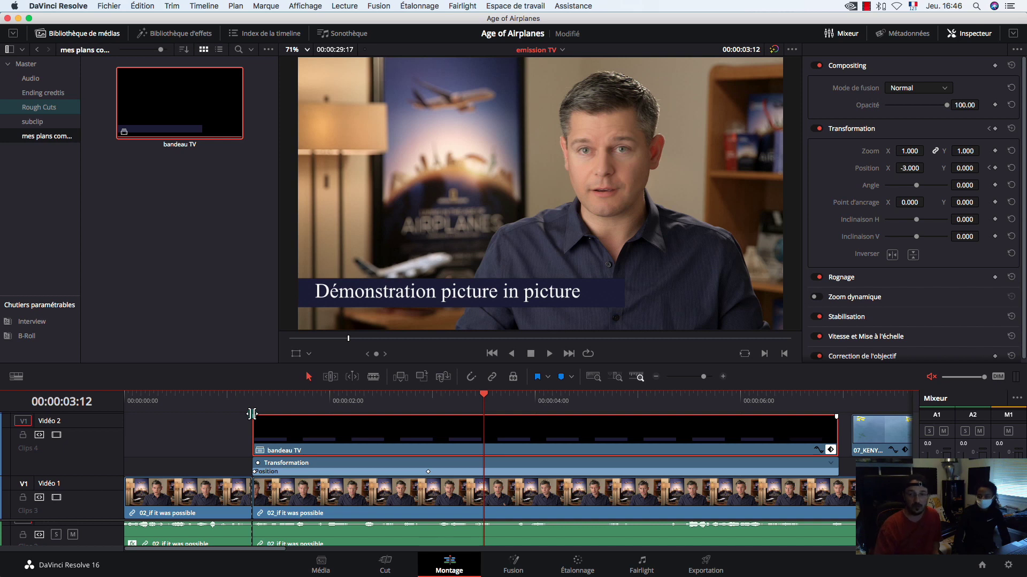
Step: Set the interpolation of the "bandeau TV" Position keyframe at 00:00:02:23 to Début amorti
click(432, 396)
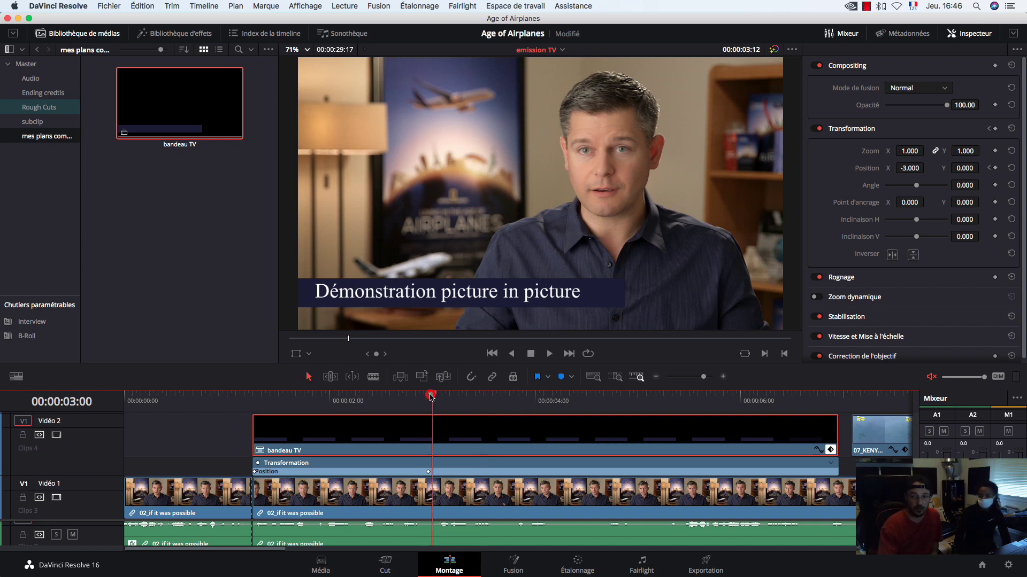
click(429, 396)
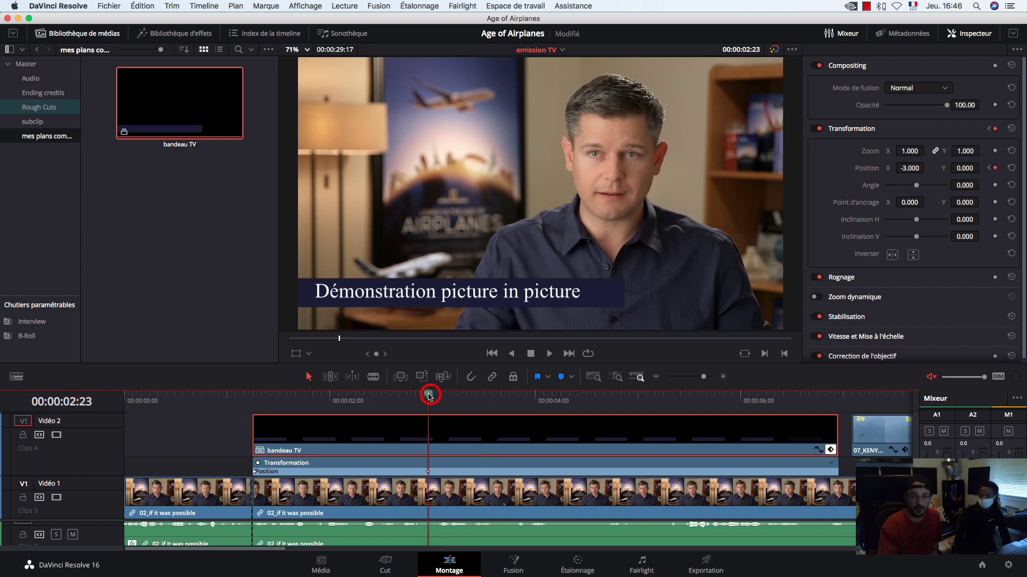
right_click(427, 472)
click(408, 453)
click(428, 473)
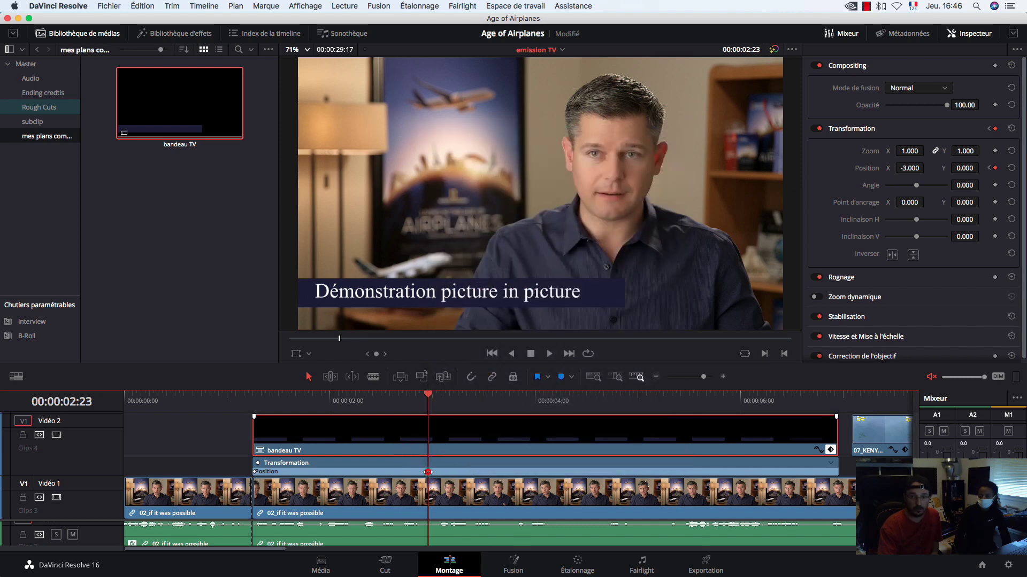
right_click(427, 472)
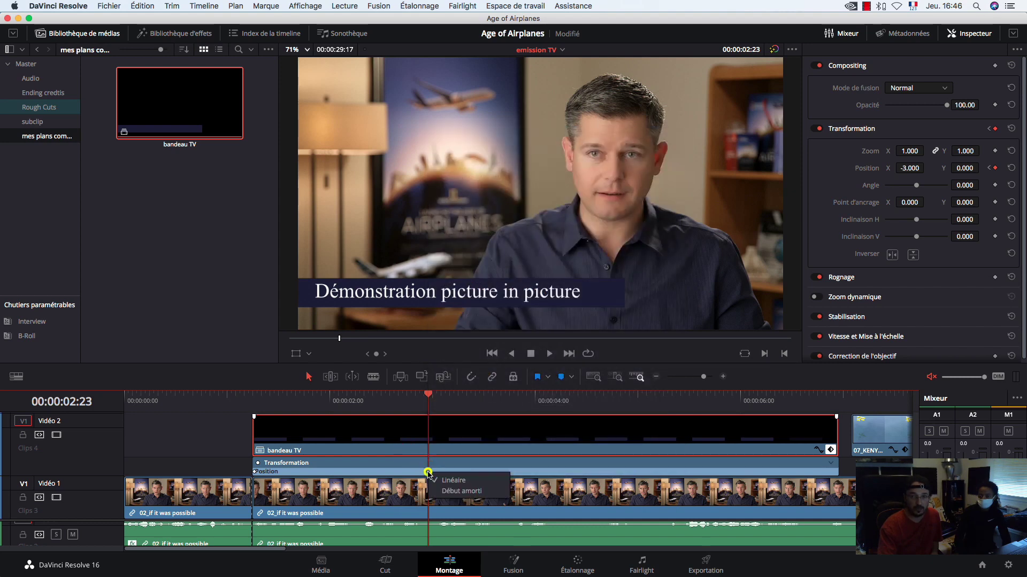
click(449, 490)
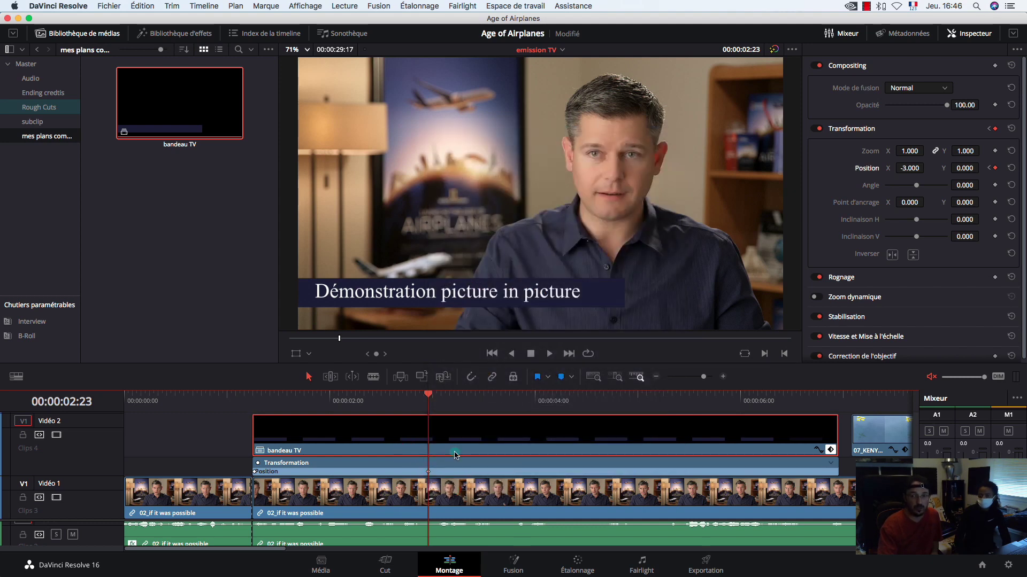
Step: Play the eased banner slide-in from 00:00:01:06, then scrub back to before the banner starts
click(425, 397)
drag(407, 400, 253, 400)
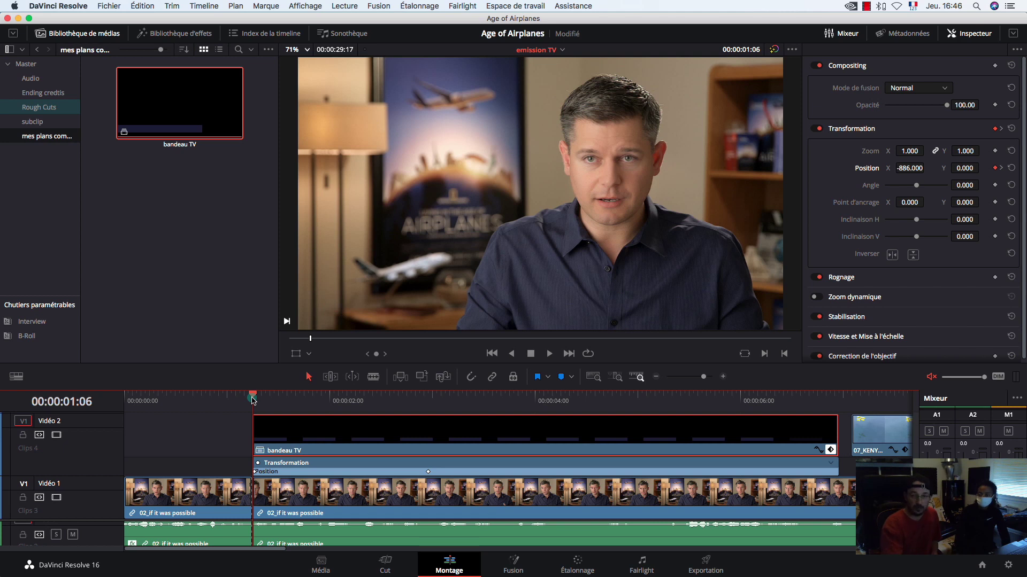
key(space)
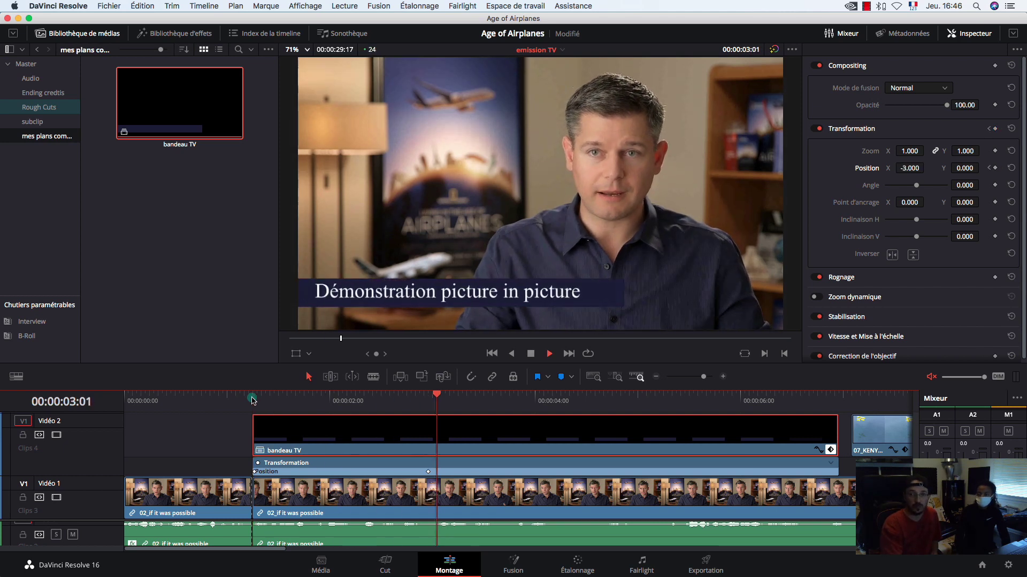
key(space)
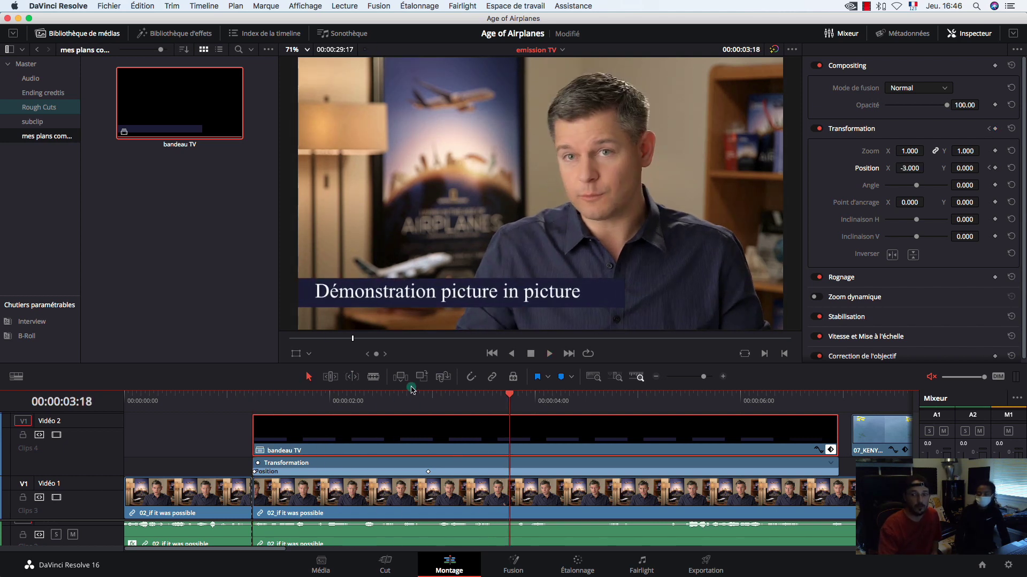
drag(508, 394, 223, 443)
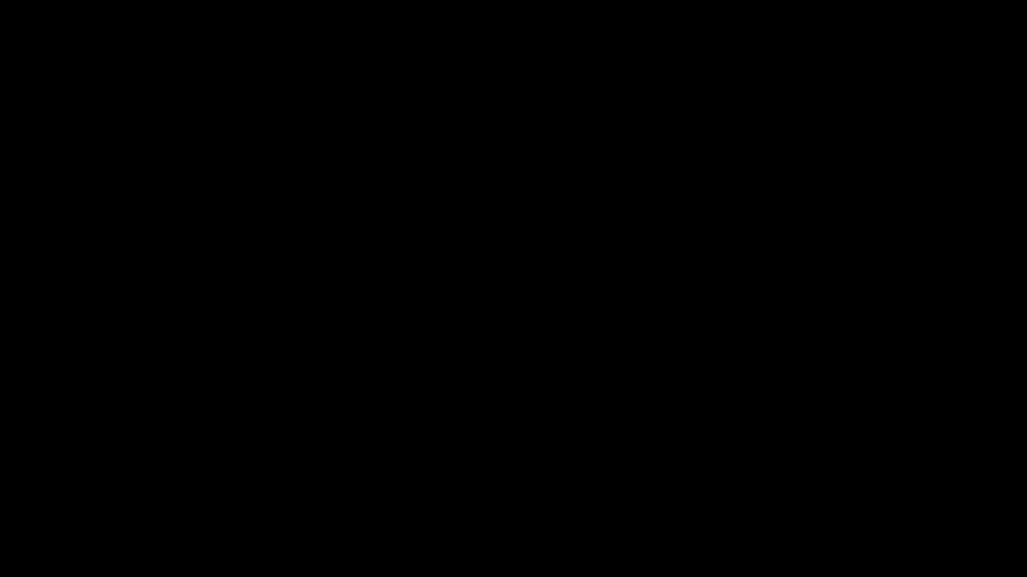